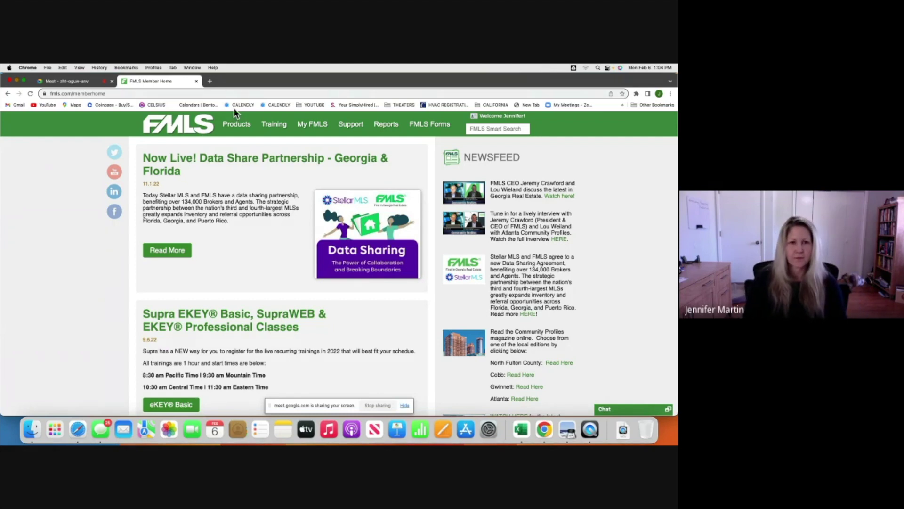
Display the Products mega-menu from the FMLS Member Home top navigation.
{"action": "mouse_move", "coordinate": [236, 128]}
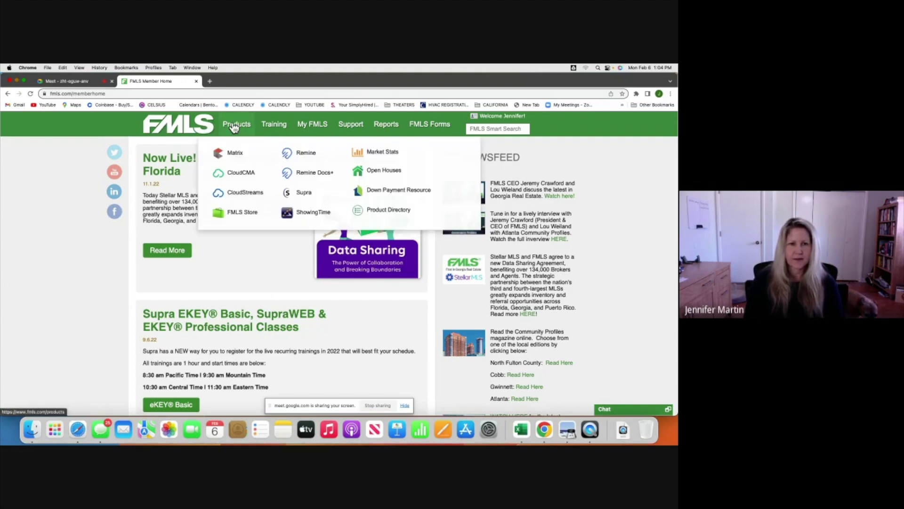
Launch Matrix from the Products menu and start a new Residential search.
{"action": "left_click", "coordinate": [232, 153]}
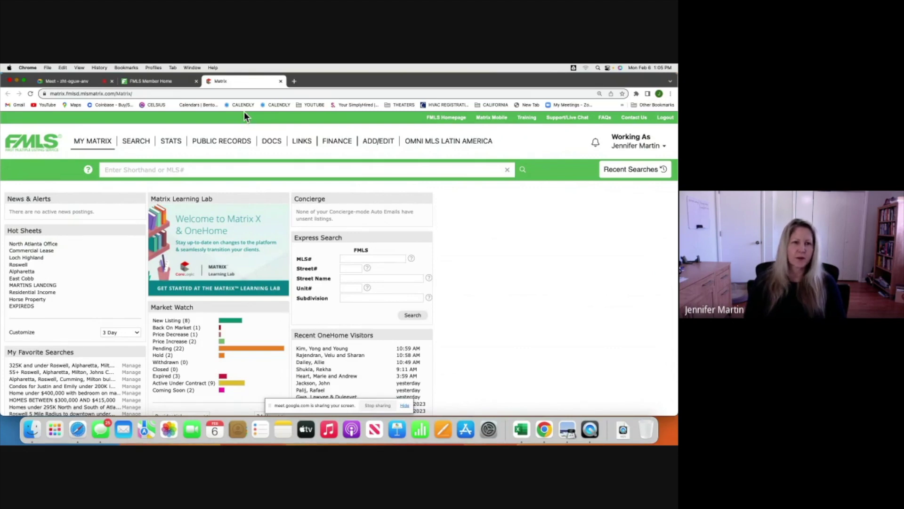
{"action": "mouse_move", "coordinate": [139, 142]}
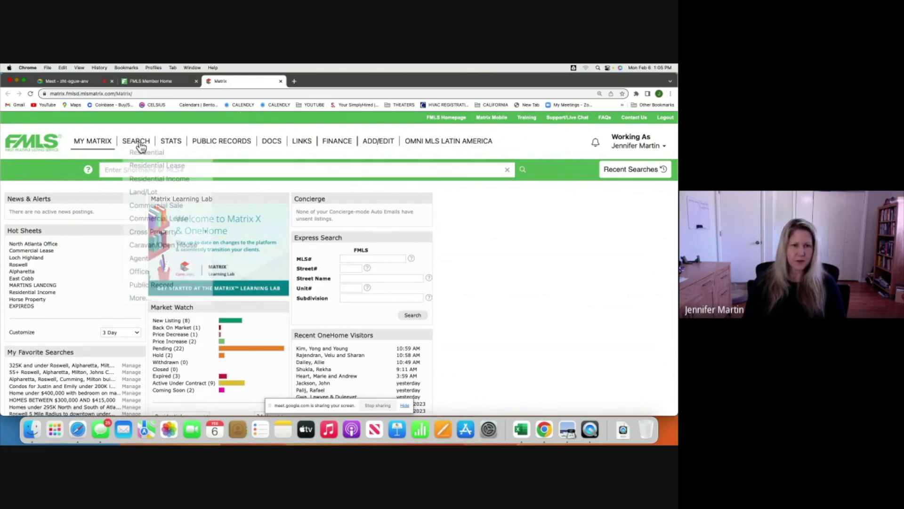
{"action": "left_click", "coordinate": [141, 153]}
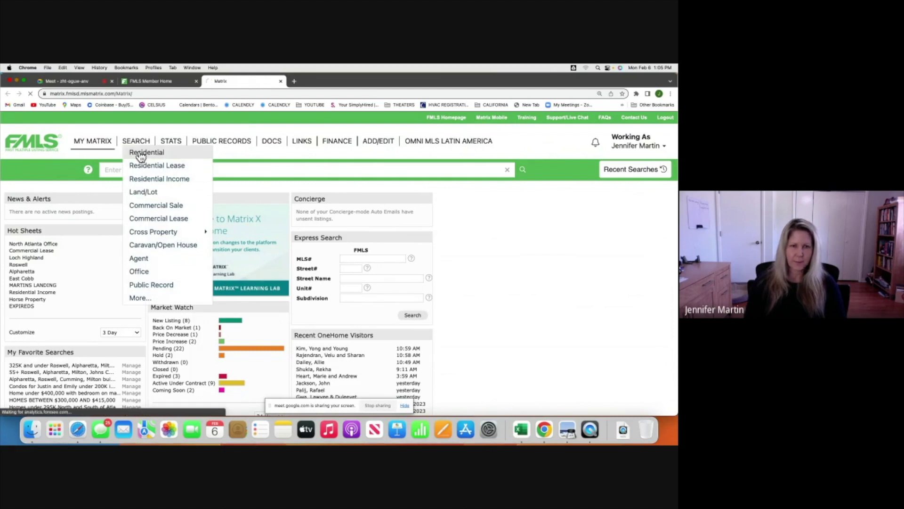
{"action": "scroll", "coordinate": [196, 241], "scroll_direction": "down", "scroll_amount": 3}
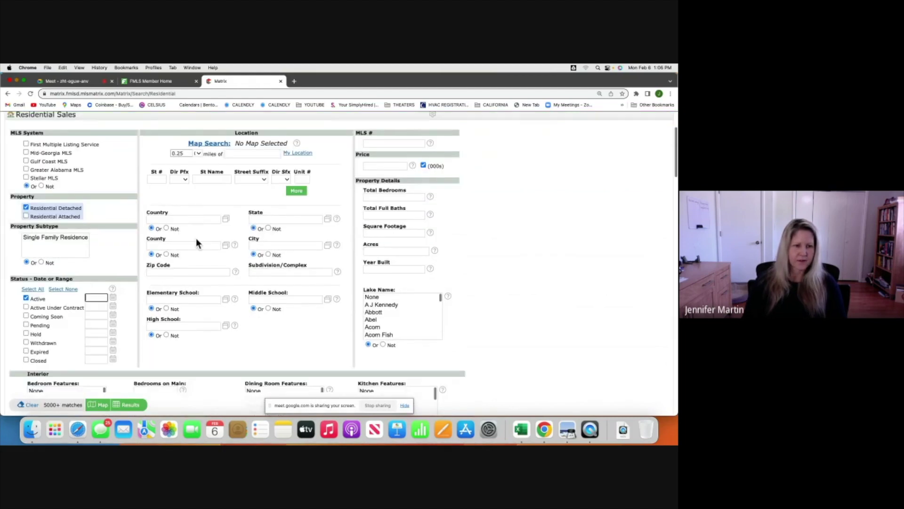
Include Closed listings and change their date range to 0-90 days.
{"action": "left_click", "coordinate": [25, 359]}
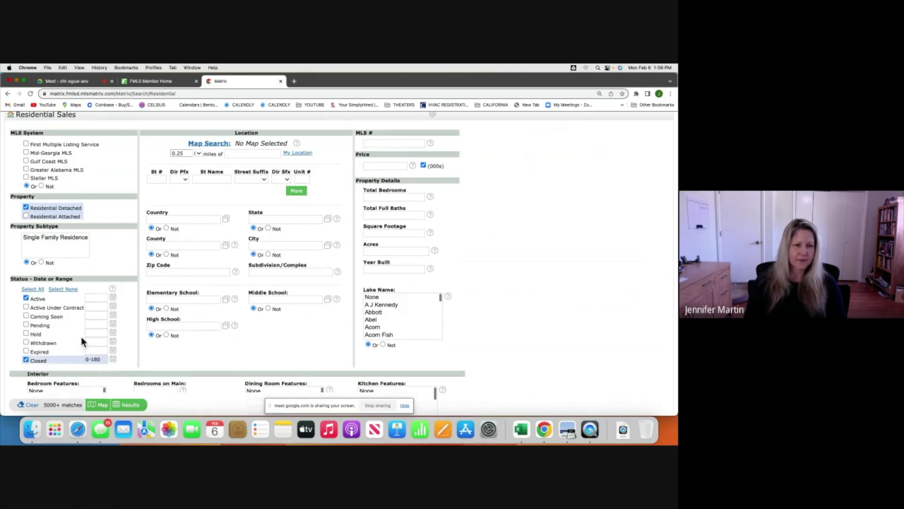
{"action": "left_click", "coordinate": [98, 360]}
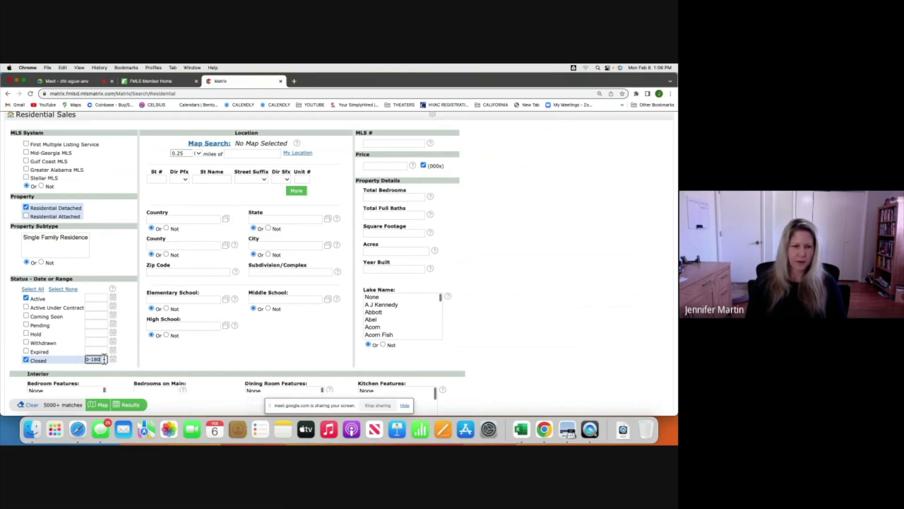
{"action": "key", "text": "BackSpace"}
{"action": "key", "text": "BackSpace"}
{"action": "key", "text": "BackSpace"}
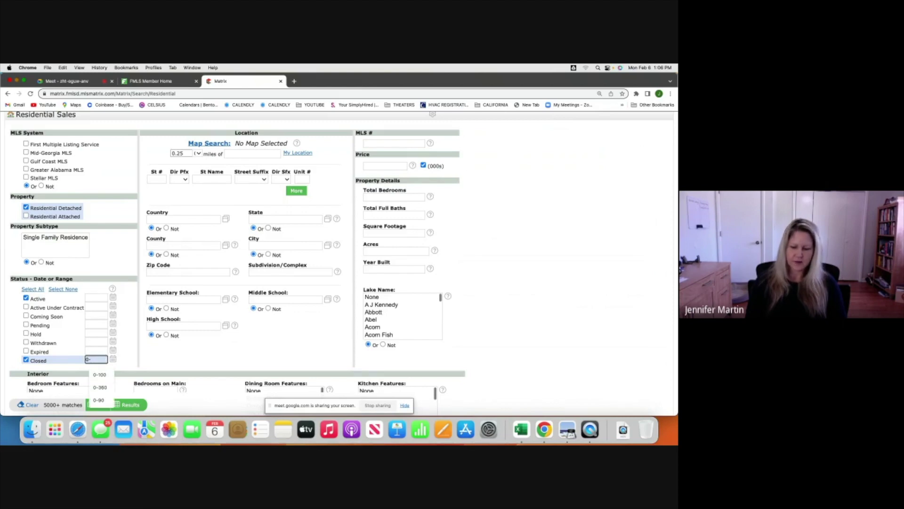
{"action": "type", "text": "90"}
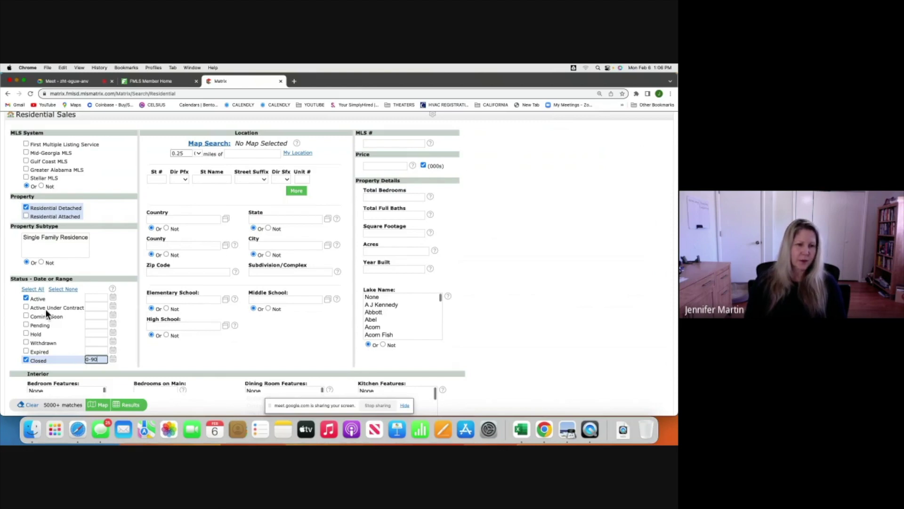
Add Active Under Contract and Pending (0-180) to the status criteria.
{"action": "left_click", "coordinate": [25, 298]}
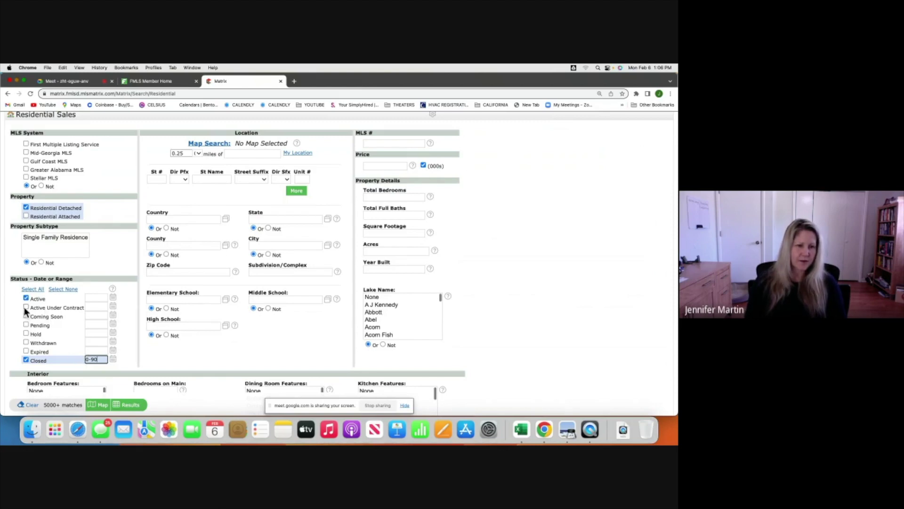
{"action": "left_click", "coordinate": [26, 306]}
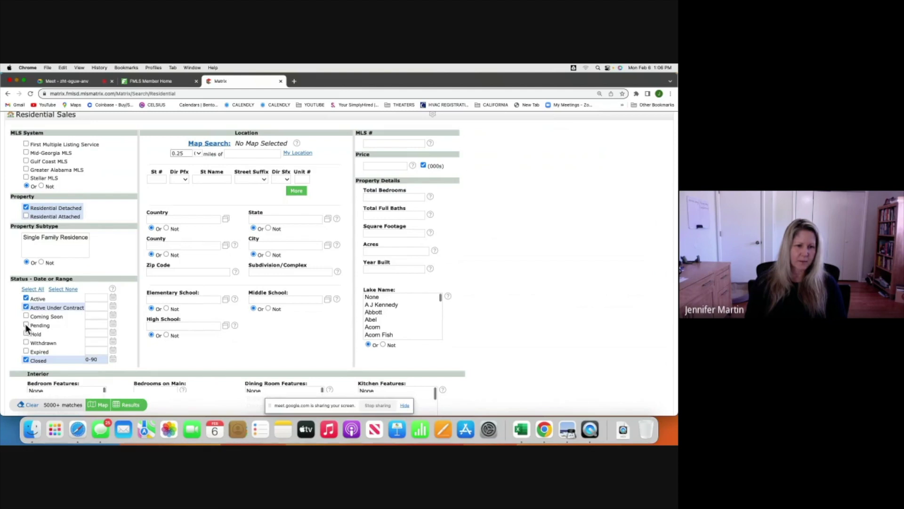
{"action": "left_click", "coordinate": [26, 324]}
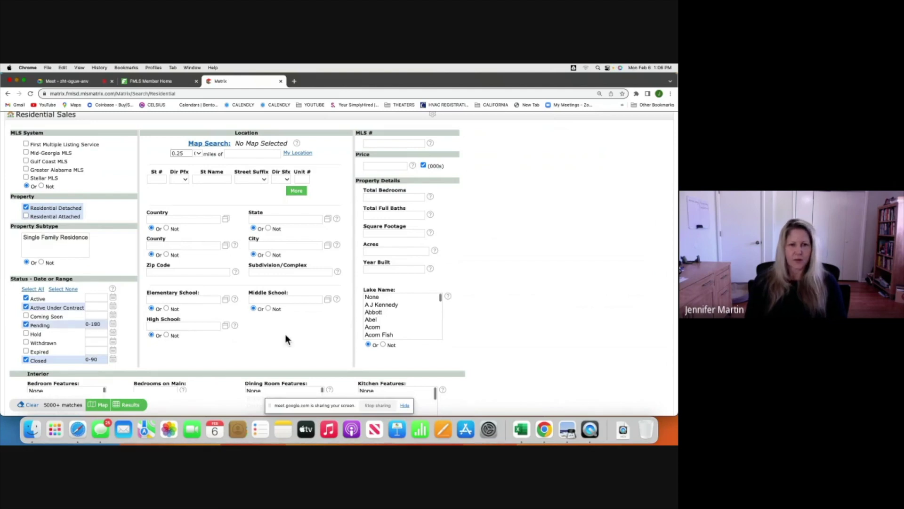
{"action": "scroll", "coordinate": [286, 340], "scroll_direction": "up", "scroll_amount": 5}
{"action": "scroll", "coordinate": [285, 338], "scroll_direction": "down", "scroll_amount": 3}
{"action": "scroll", "coordinate": [286, 335], "scroll_direction": "down", "scroll_amount": 1}
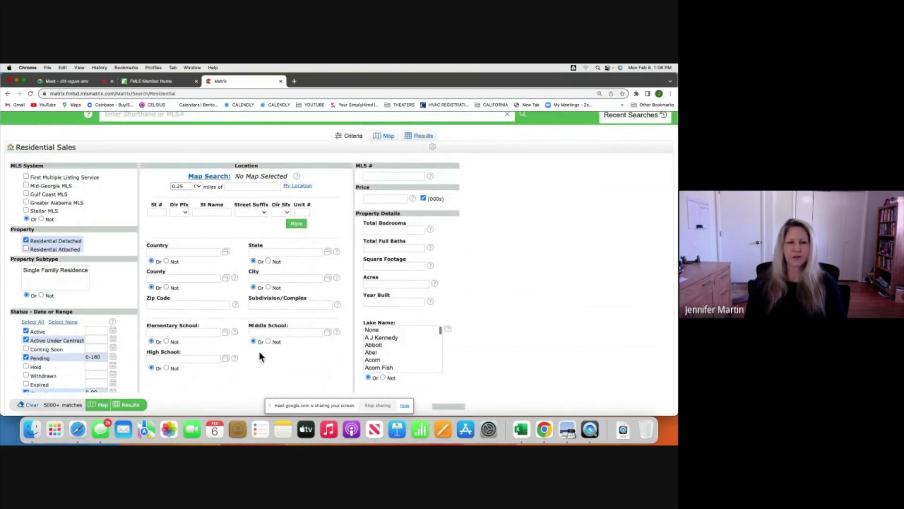
{"action": "scroll", "coordinate": [259, 356], "scroll_direction": "down", "scroll_amount": 2}
{"action": "scroll", "coordinate": [259, 357], "scroll_direction": "down", "scroll_amount": 1}
{"action": "scroll", "coordinate": [259, 353], "scroll_direction": "up", "scroll_amount": 5}
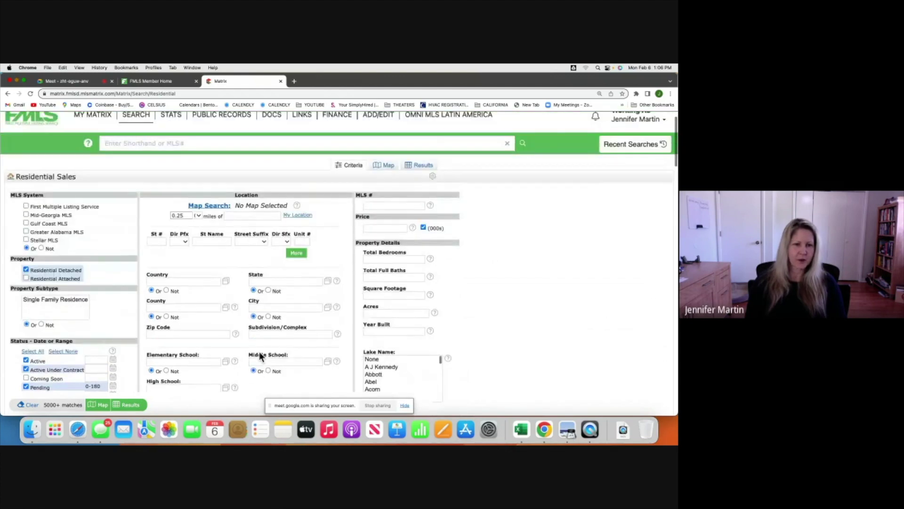
{"action": "scroll", "coordinate": [259, 357], "scroll_direction": "down", "scroll_amount": 1}
{"action": "scroll", "coordinate": [260, 352], "scroll_direction": "down", "scroll_amount": 1}
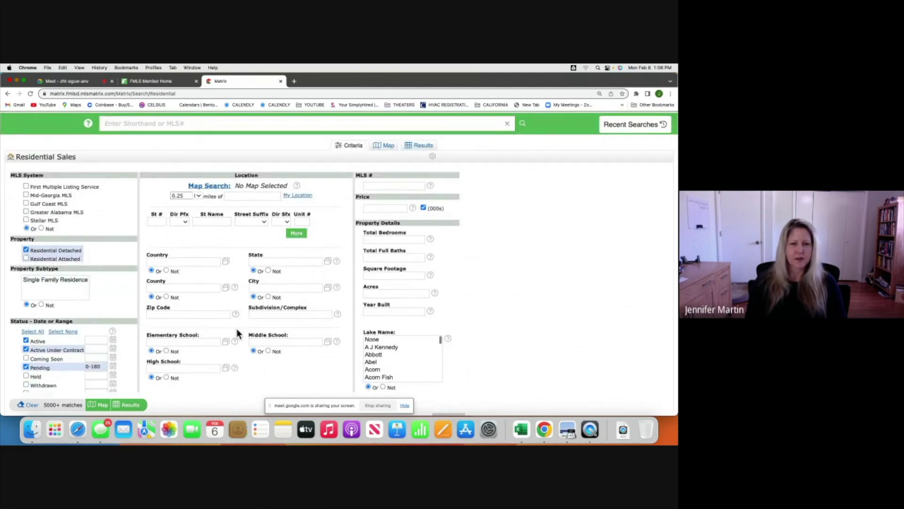
{"action": "scroll", "coordinate": [237, 329], "scroll_direction": "down", "scroll_amount": 3}
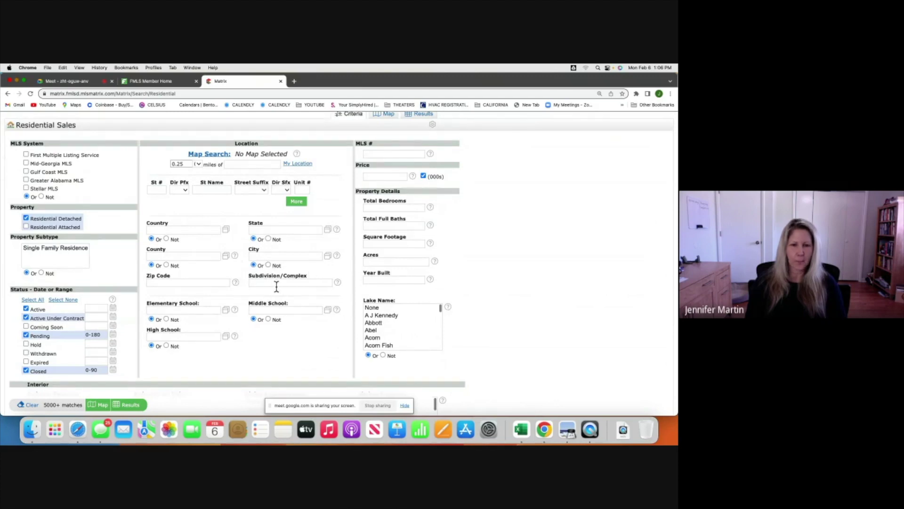
{"action": "left_click", "coordinate": [289, 283]}
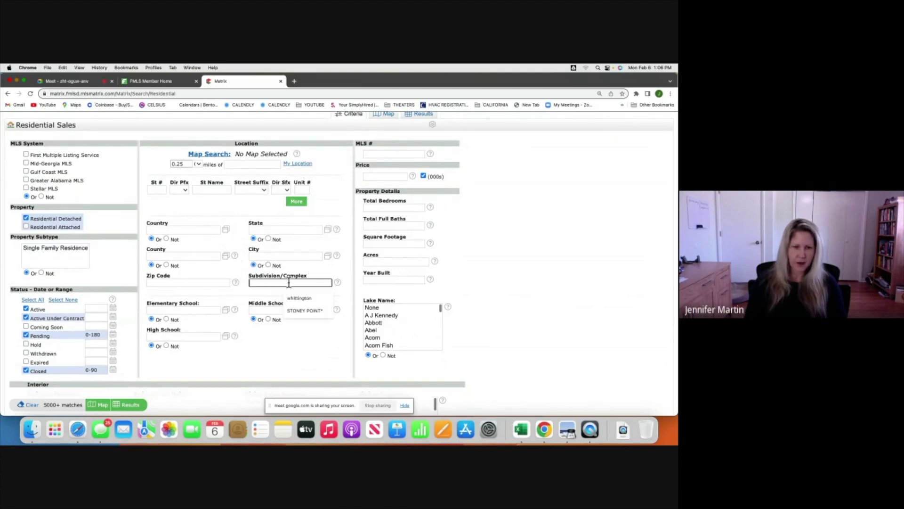
{"action": "type", "text": "hembree fo"}
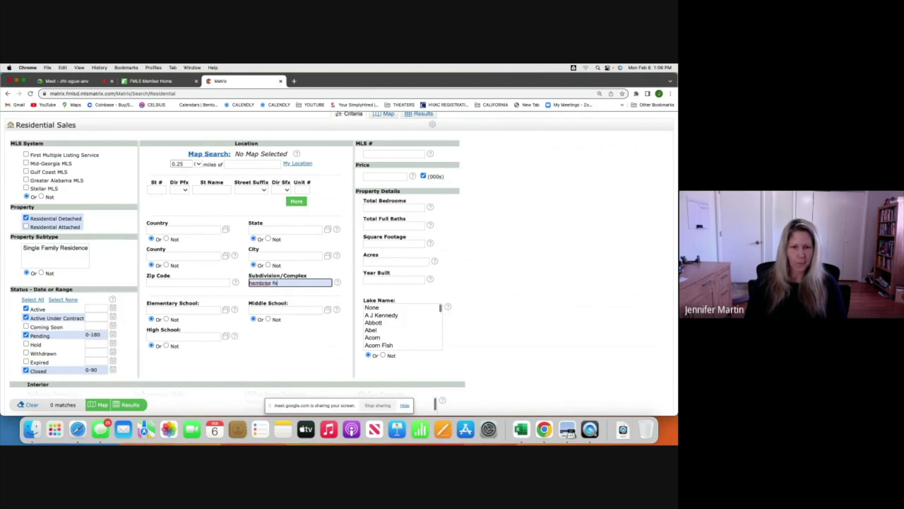
{"action": "type", "text": "rest"}
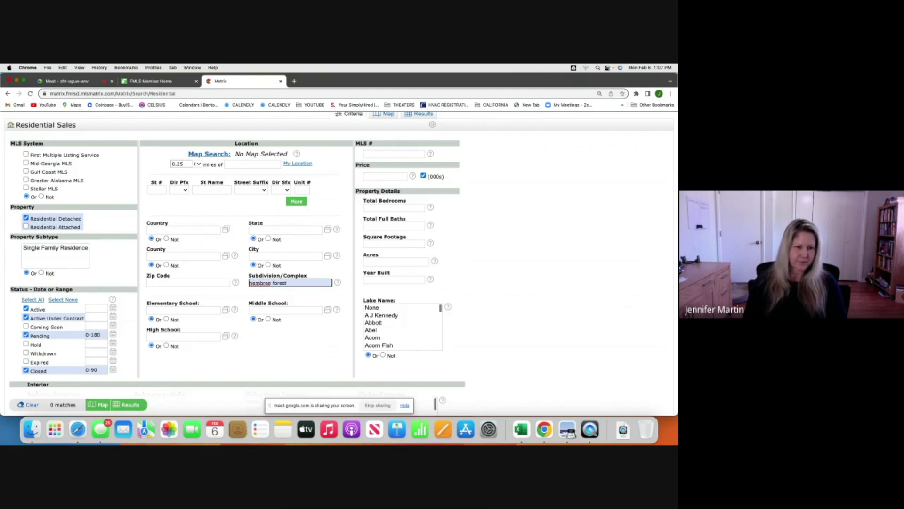
{"action": "left_click", "coordinate": [276, 347]}
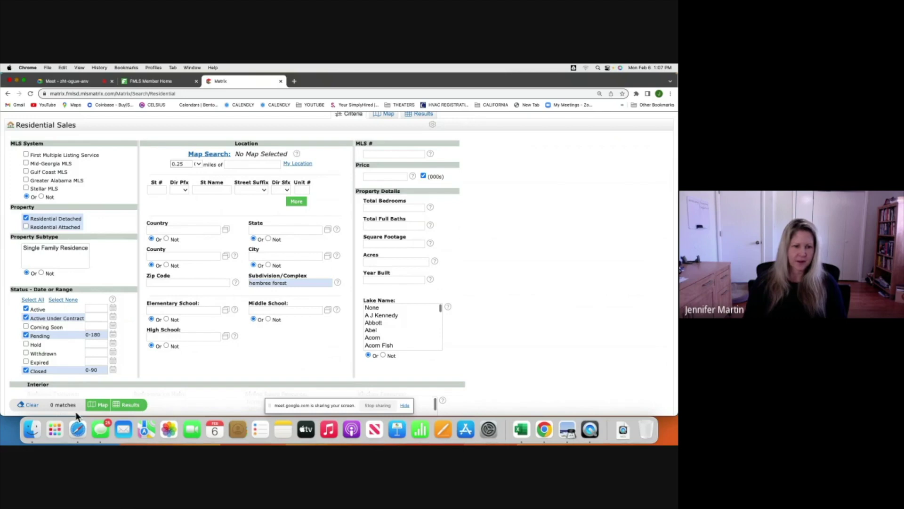
{"action": "triple_click", "coordinate": [273, 283]}
{"action": "key", "text": "BackSpace"}
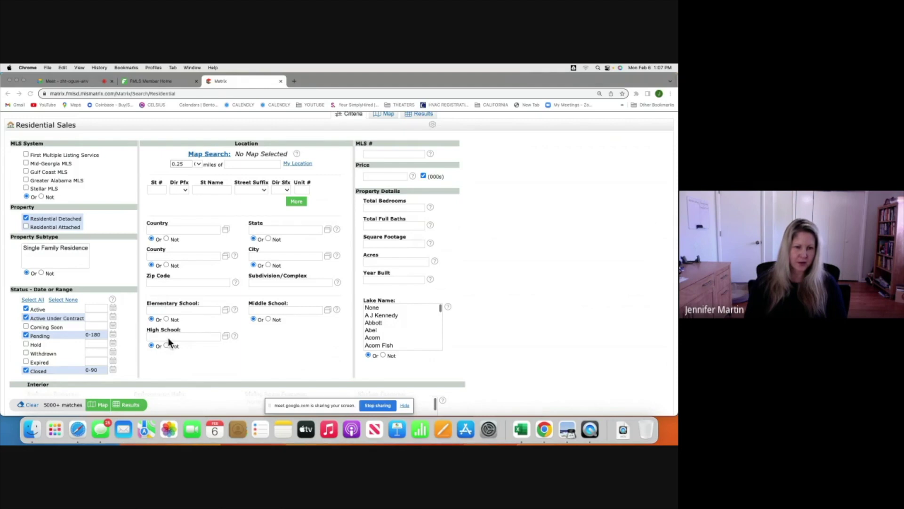
Enter Milton as the High School criterion, narrowing results to 137 matches.
{"action": "left_click", "coordinate": [172, 336]}
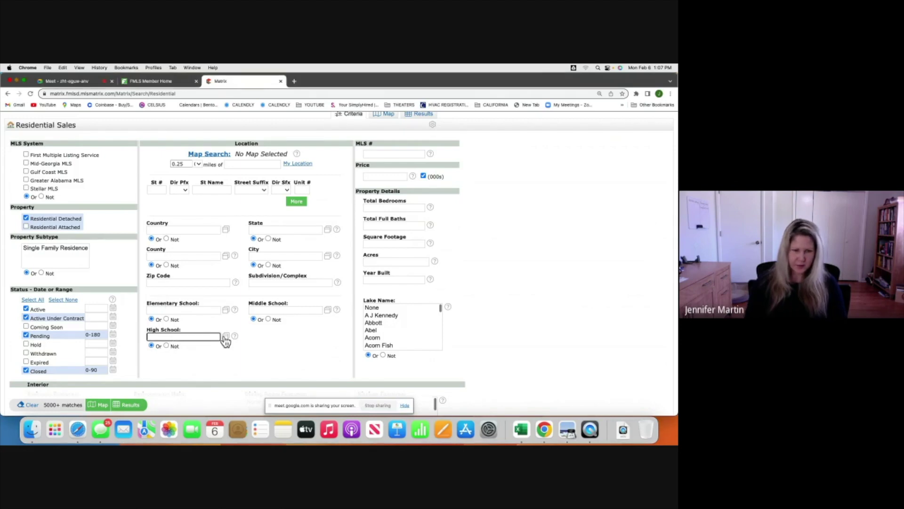
{"action": "type", "text": "milton"}
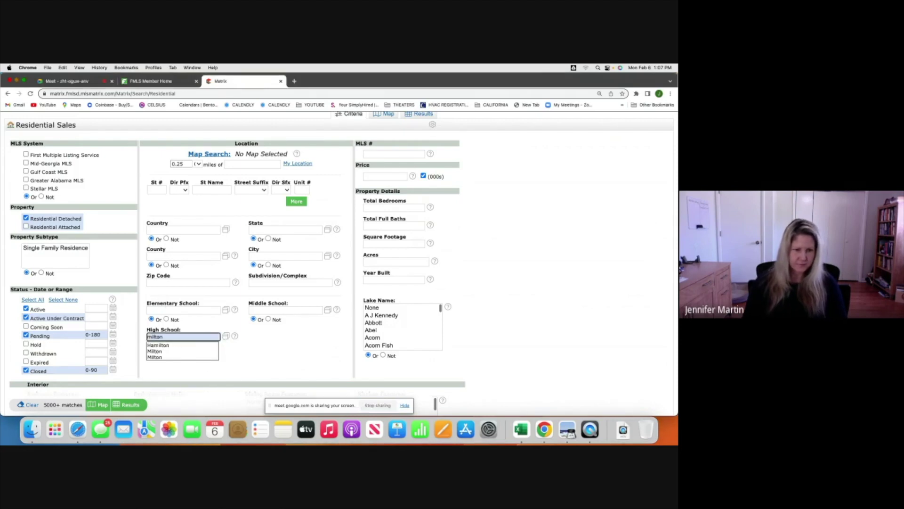
{"action": "left_click", "coordinate": [183, 357]}
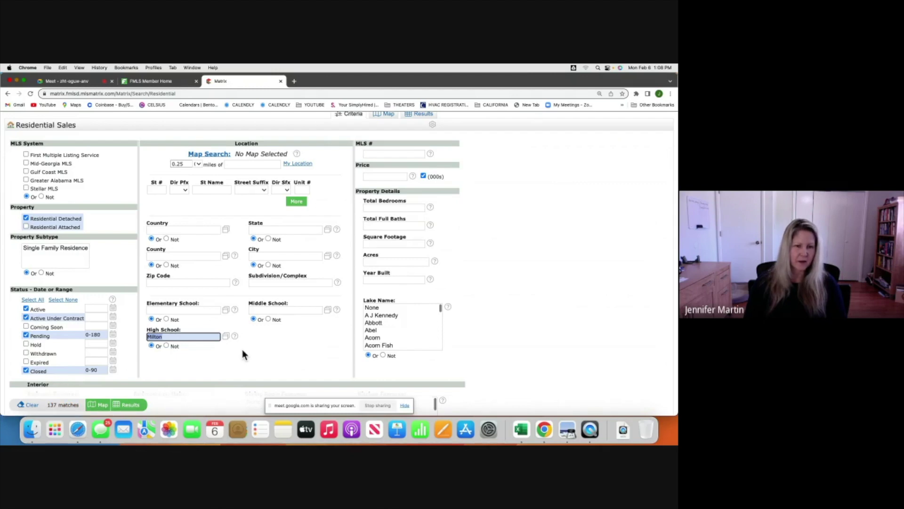
{"action": "scroll", "coordinate": [273, 336], "scroll_direction": "up", "scroll_amount": 2}
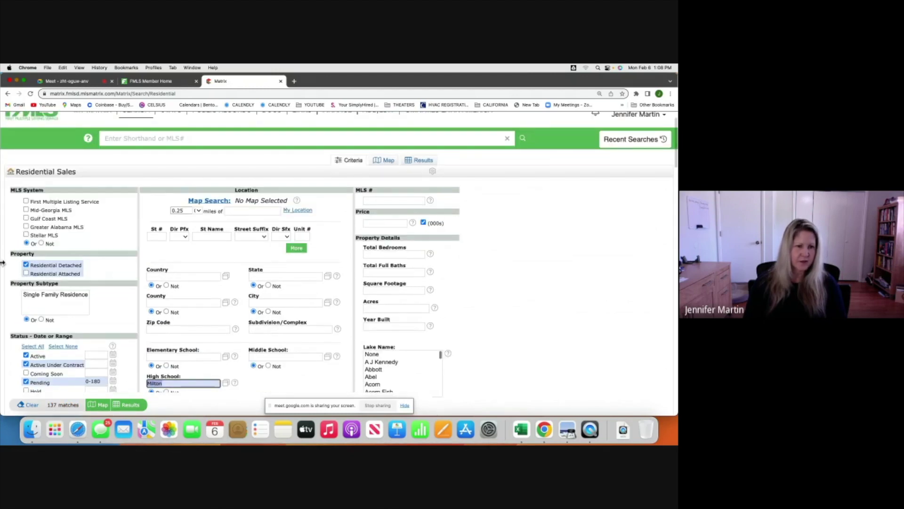
{"action": "scroll", "coordinate": [84, 337], "scroll_direction": "down", "scroll_amount": 1}
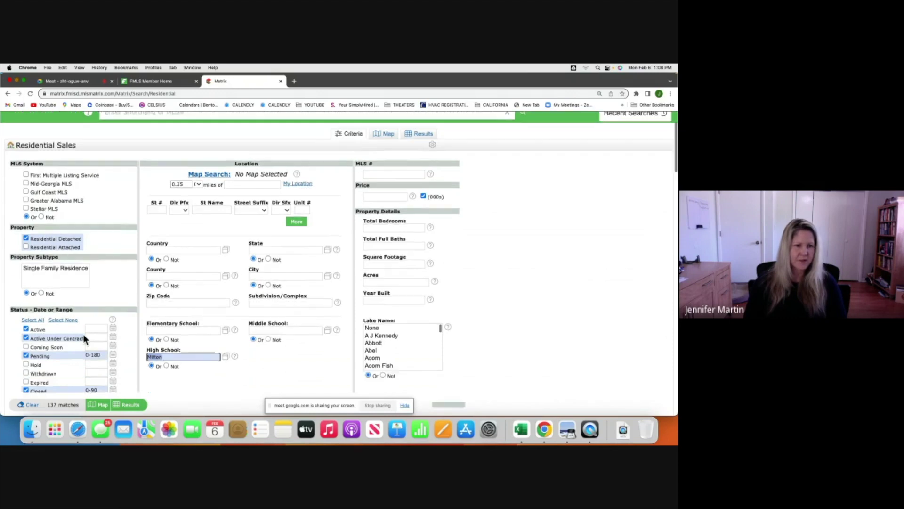
{"action": "scroll", "coordinate": [84, 338], "scroll_direction": "down", "scroll_amount": 1}
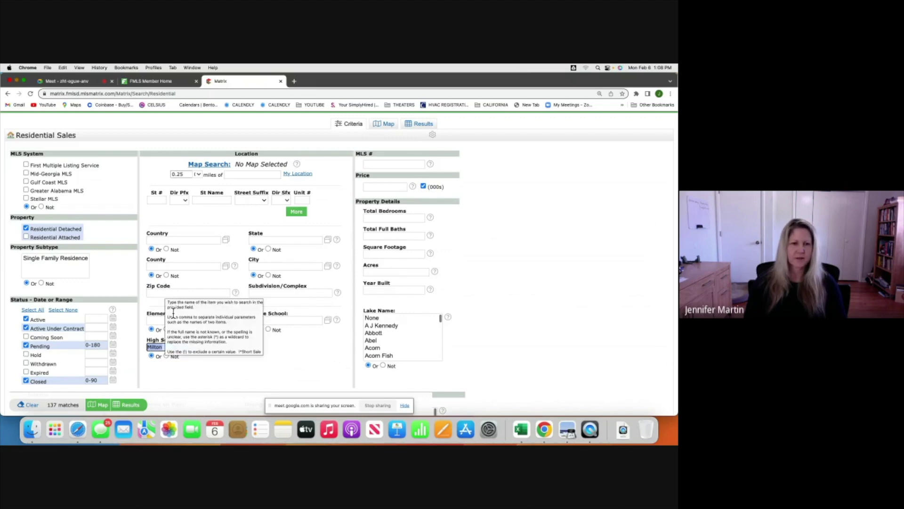
{"action": "scroll", "coordinate": [279, 354], "scroll_direction": "up", "scroll_amount": 1}
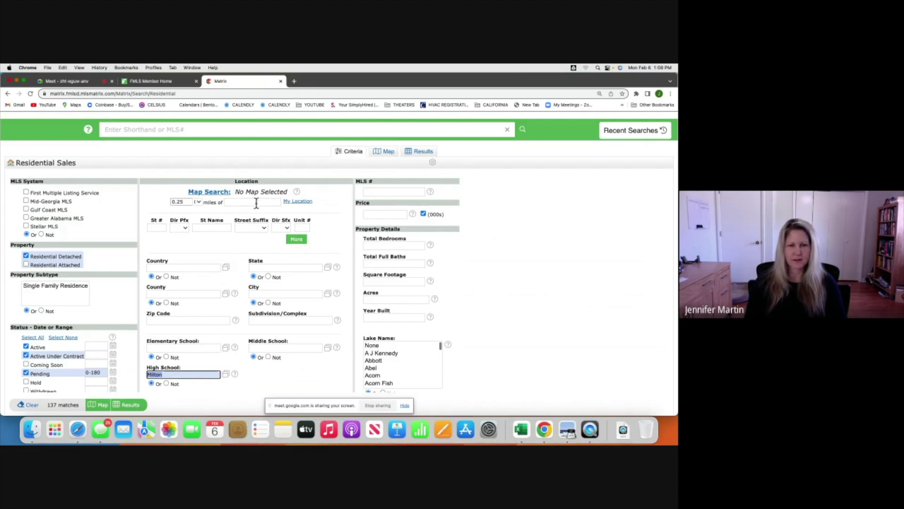
{"action": "mouse_move", "coordinate": [257, 206]}
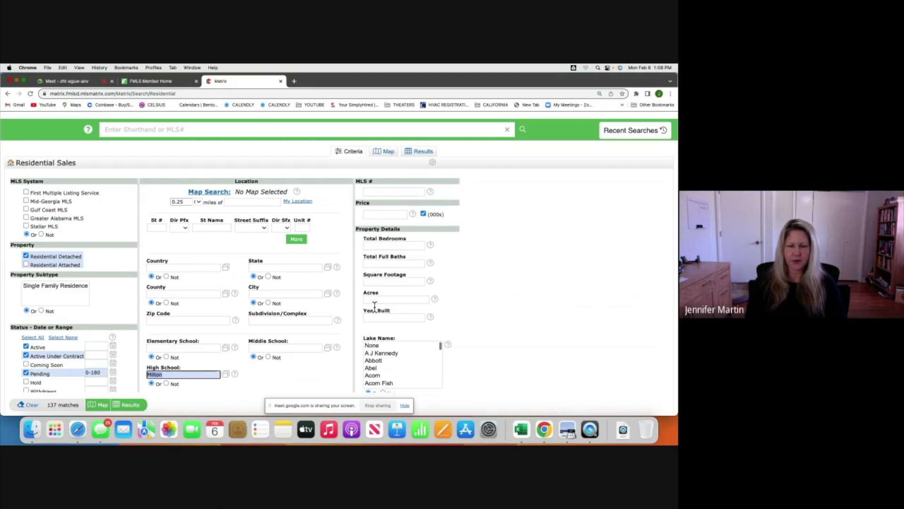
Require at least 3 bedrooms and 2 full baths, cutting results to 26 matches.
{"action": "left_click", "coordinate": [382, 245]}
{"action": "type", "text": "3"}
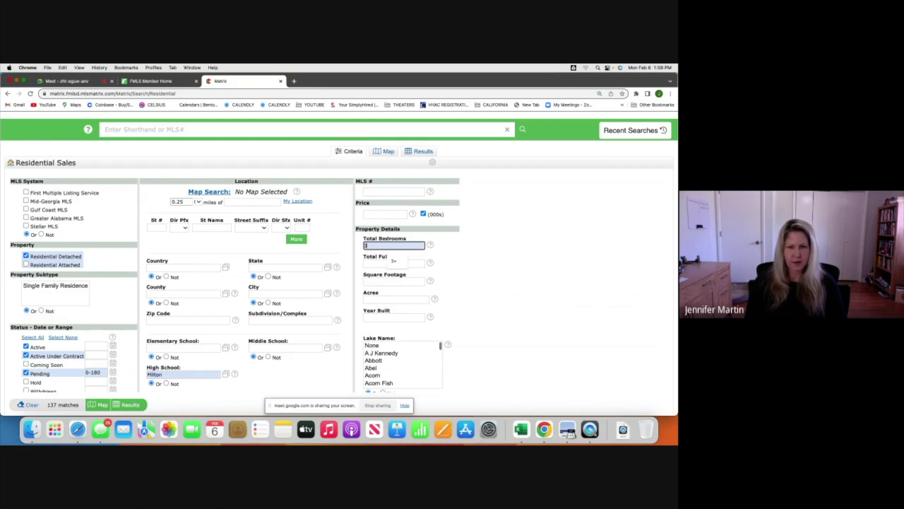
{"action": "left_click", "coordinate": [344, 278]}
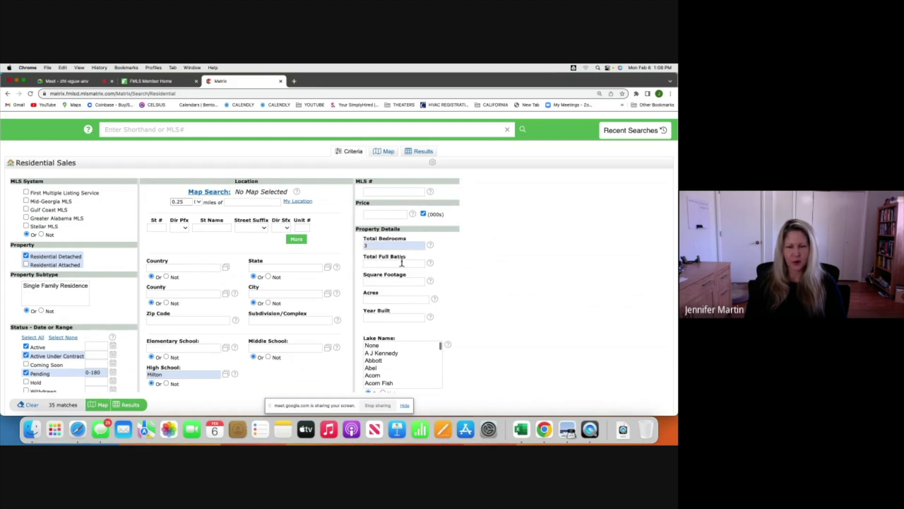
{"action": "left_click", "coordinate": [370, 264]}
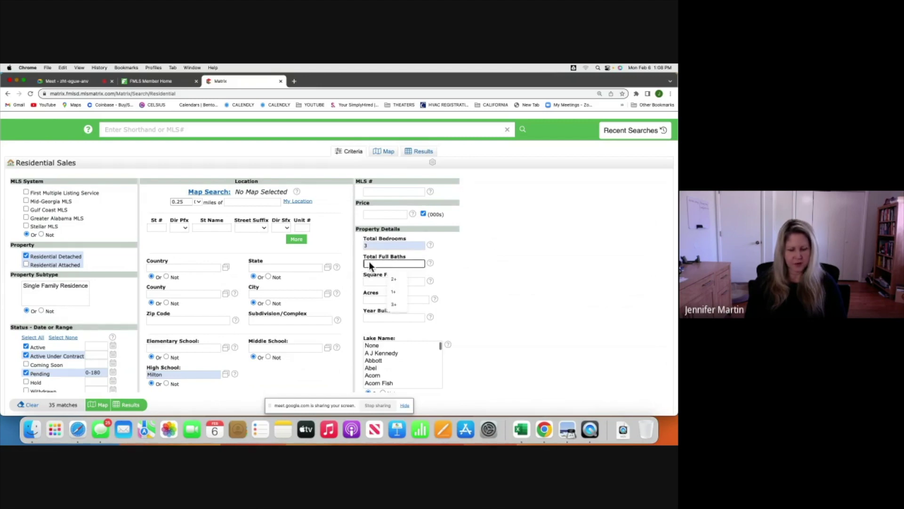
{"action": "type", "text": "2"}
{"action": "left_click", "coordinate": [345, 281]}
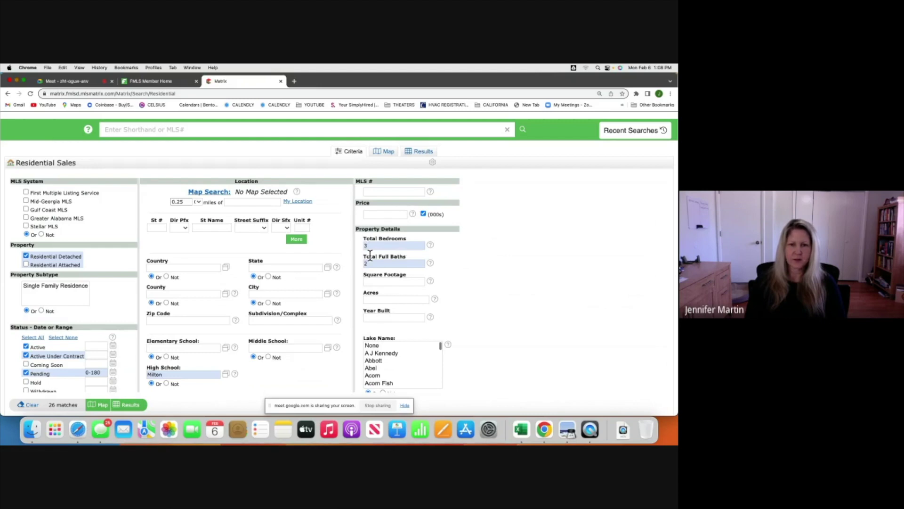
Clear the mistaken 1970-1 entry from Acres and move to Year Built.
{"action": "scroll", "coordinate": [337, 280], "scroll_direction": "down", "scroll_amount": 2}
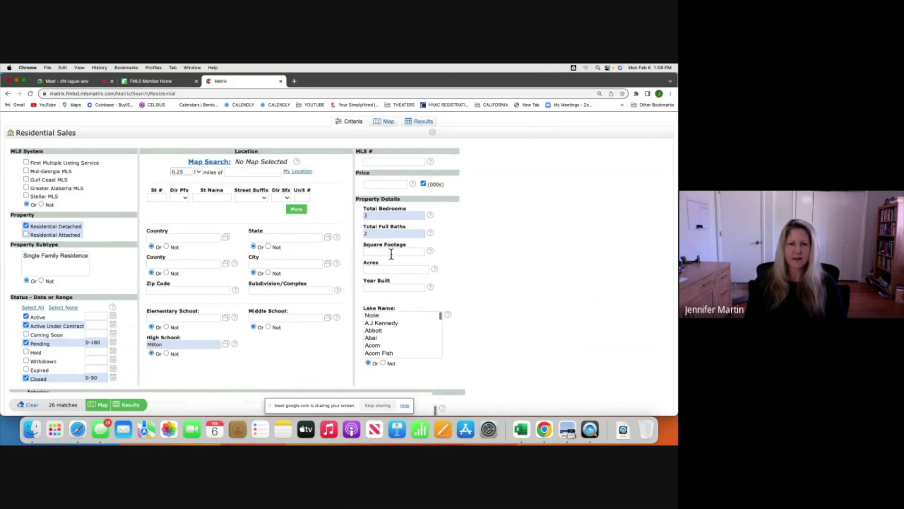
{"action": "mouse_move", "coordinate": [391, 255]}
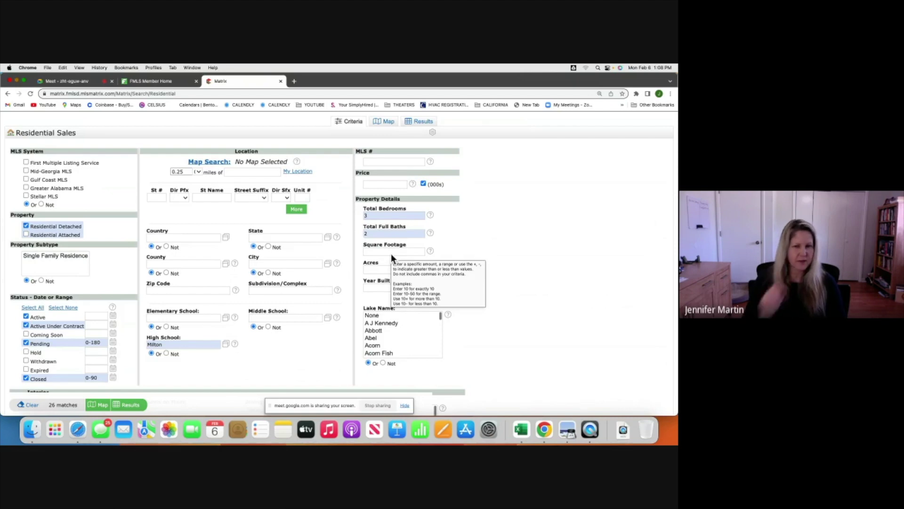
{"action": "mouse_move", "coordinate": [376, 273]}
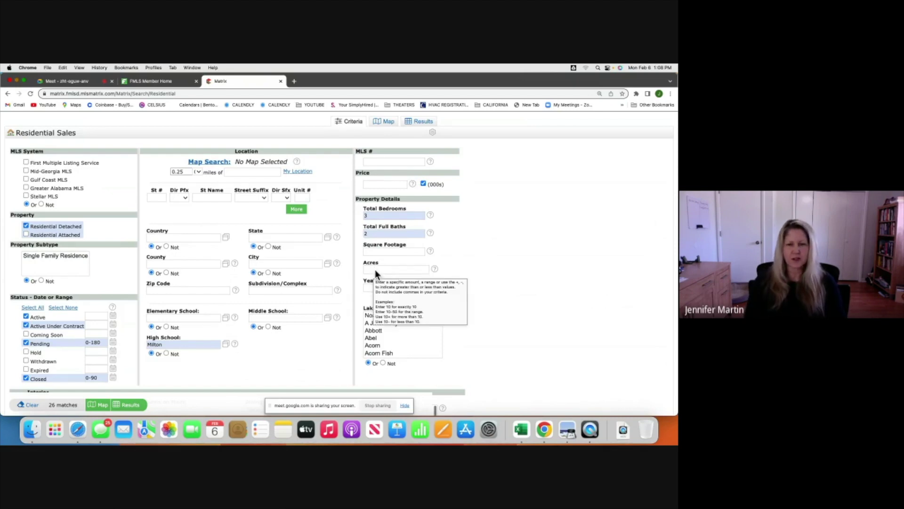
{"action": "left_click", "coordinate": [379, 270]}
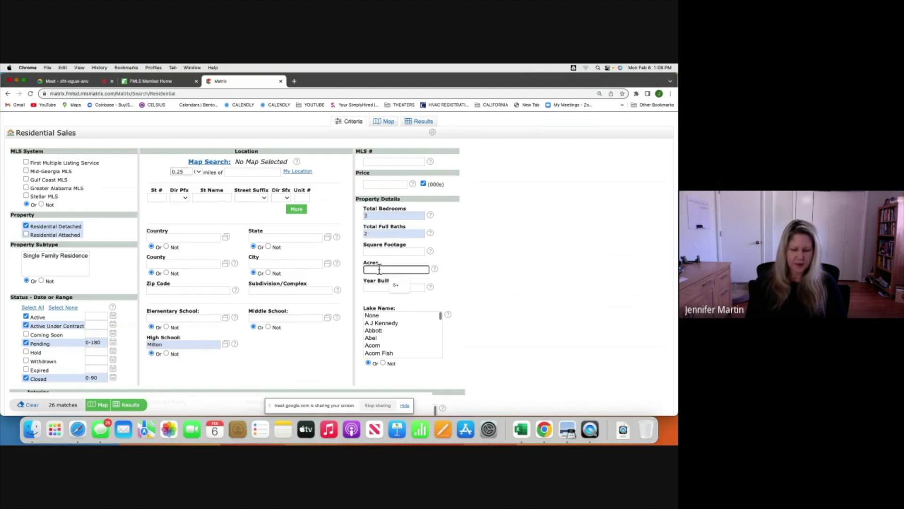
{"action": "type", "text": "1970-1"}
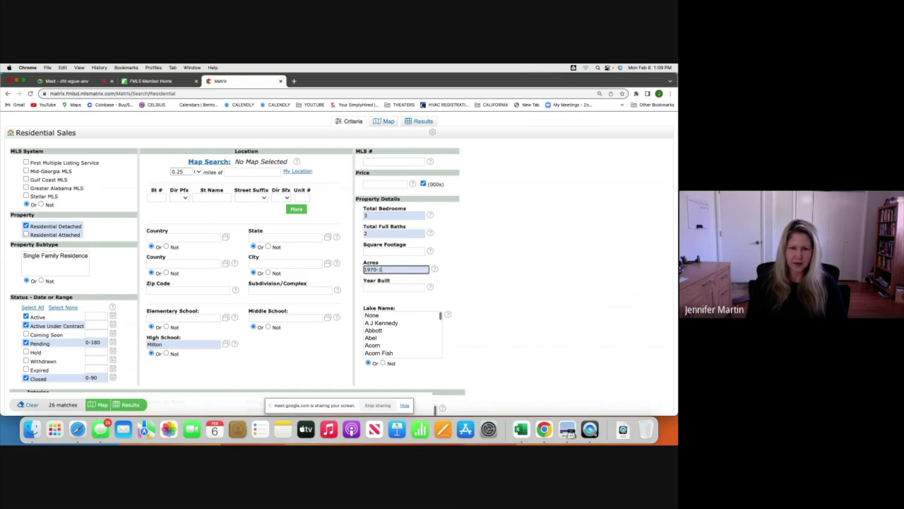
{"action": "key", "text": "BackSpace"}
{"action": "key", "text": "BackSpace"}
{"action": "key", "text": "BackSpace"}
{"action": "key", "text": "BackSpace"}
{"action": "key", "text": "BackSpace"}
{"action": "key", "text": "BackSpace"}
{"action": "key", "text": "BackSpace"}
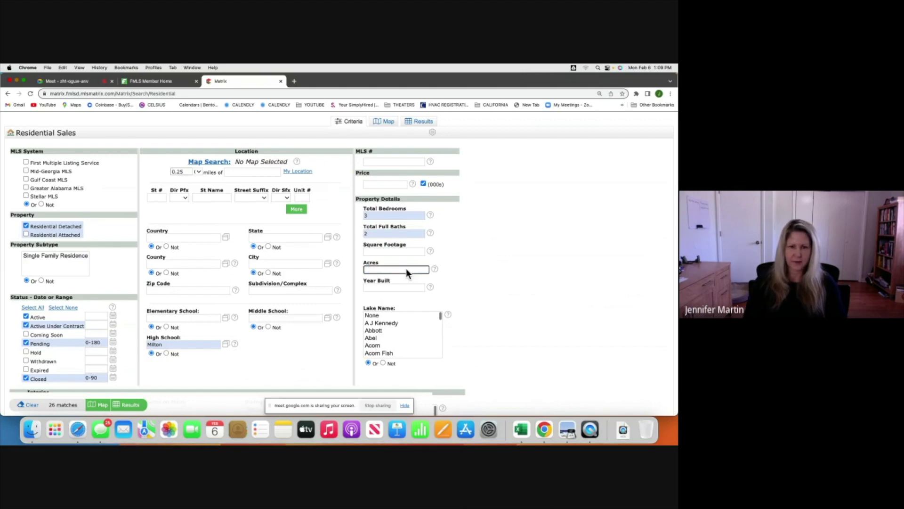
{"action": "left_click", "coordinate": [375, 288]}
Set Year Built to 1970-1990 and show the 15 matching results.
{"action": "type", "text": "1970"}
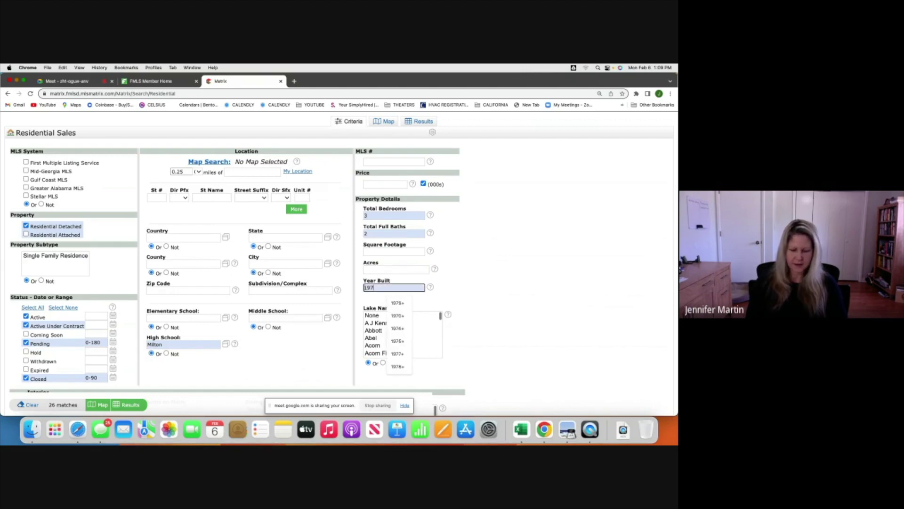
{"action": "type", "text": "-"}
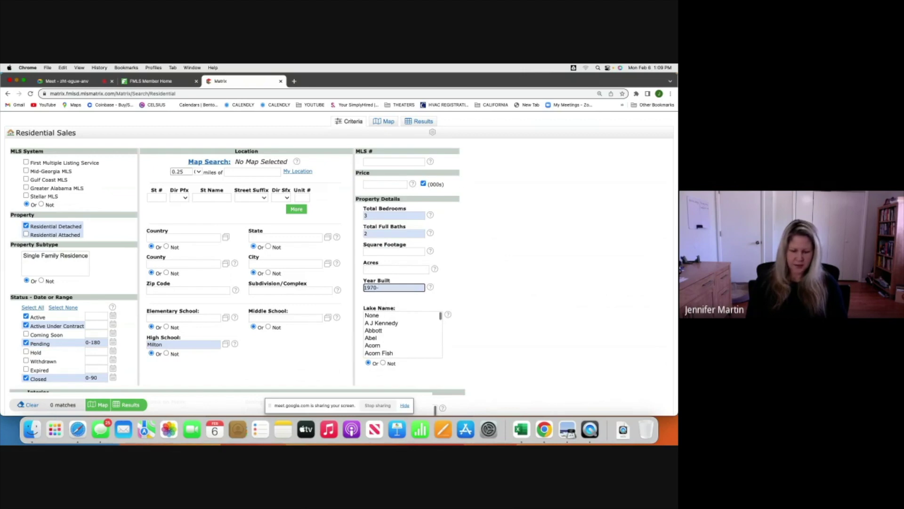
{"action": "type", "text": "199"}
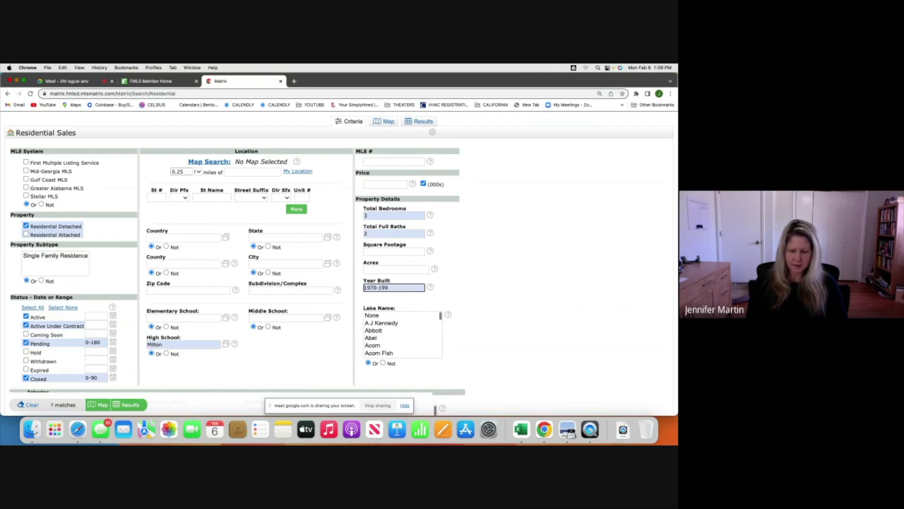
{"action": "type", "text": "0"}
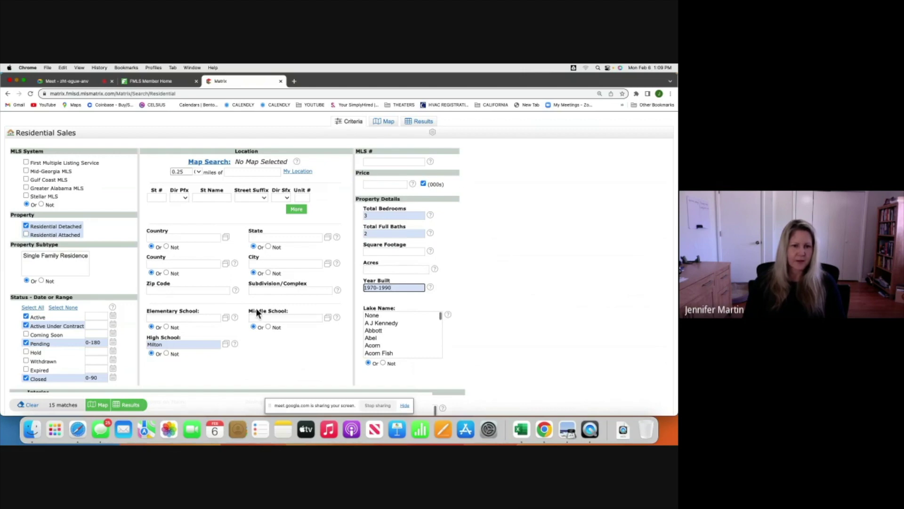
{"action": "scroll", "coordinate": [254, 314], "scroll_direction": "down", "scroll_amount": 5}
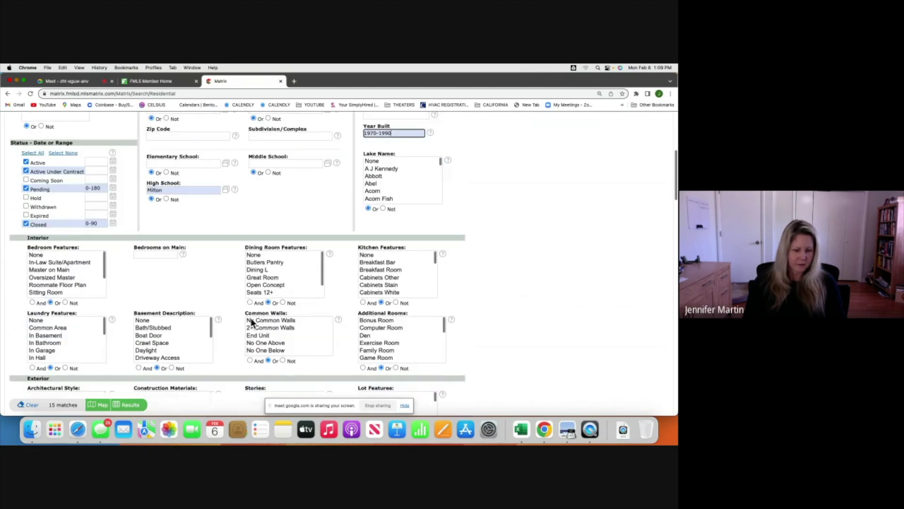
{"action": "scroll", "coordinate": [196, 281], "scroll_direction": "down", "scroll_amount": 2}
{"action": "scroll", "coordinate": [196, 279], "scroll_direction": "down", "scroll_amount": 1}
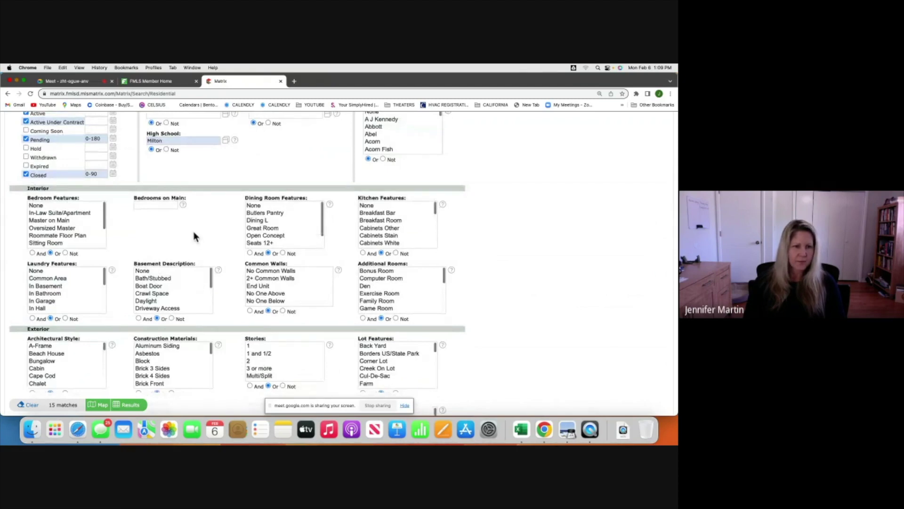
{"action": "scroll", "coordinate": [194, 234], "scroll_direction": "down", "scroll_amount": 2}
{"action": "scroll", "coordinate": [194, 235], "scroll_direction": "up", "scroll_amount": 7}
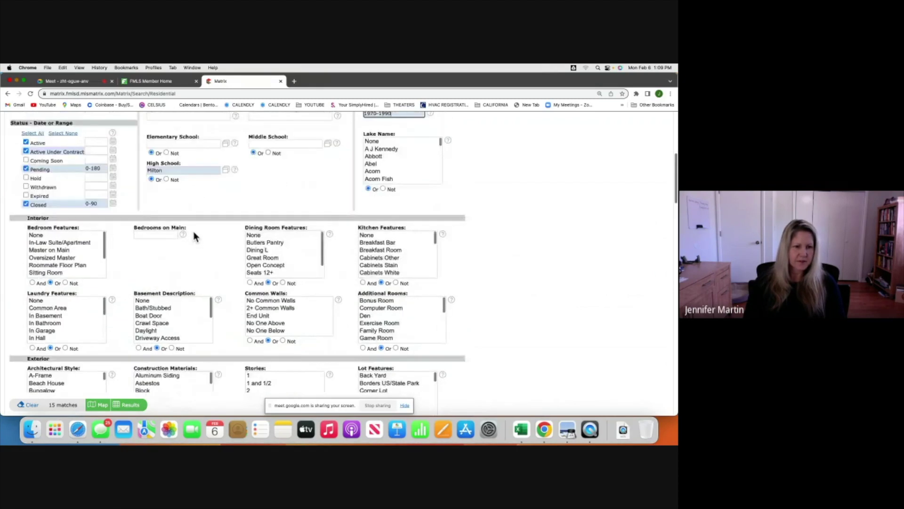
{"action": "left_click", "coordinate": [133, 406]}
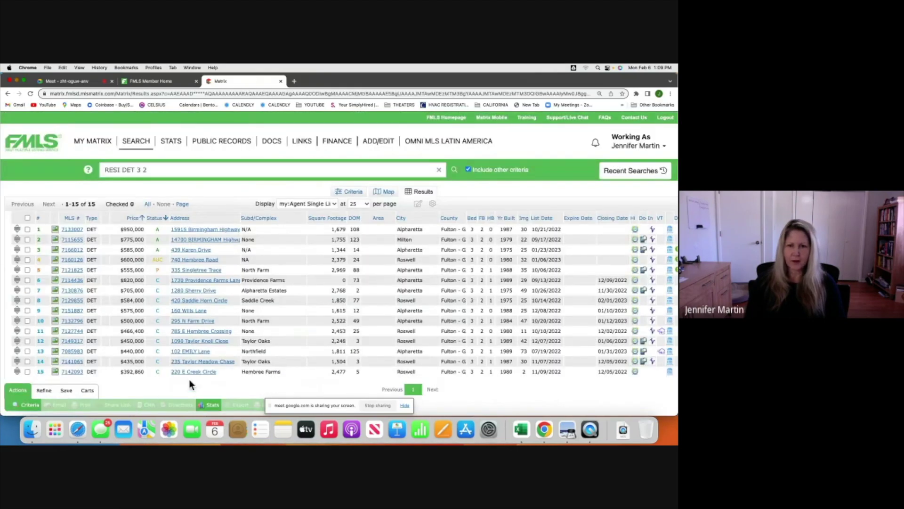
Sort the 15 results by Price, lowest to highest.
{"action": "scroll", "coordinate": [341, 295], "scroll_direction": "down", "scroll_amount": 2}
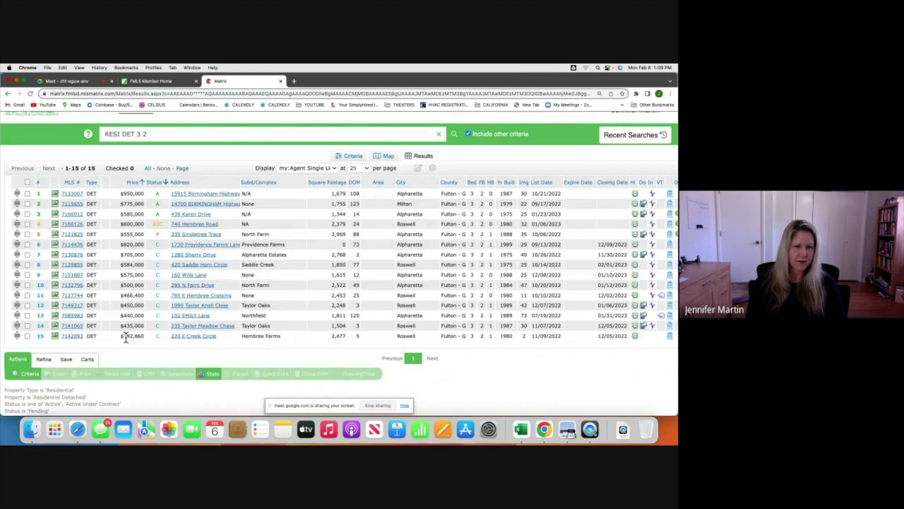
{"action": "scroll", "coordinate": [123, 250], "scroll_direction": "up", "scroll_amount": 2}
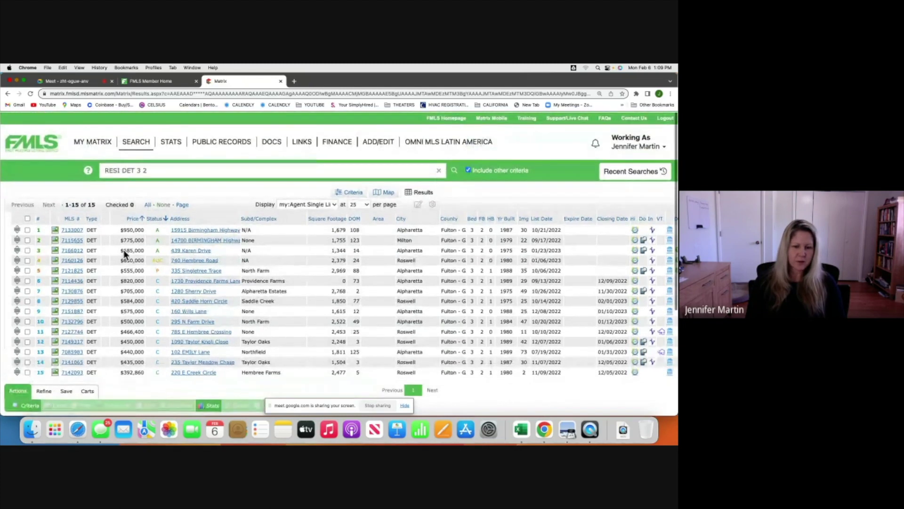
{"action": "left_click", "coordinate": [132, 219]}
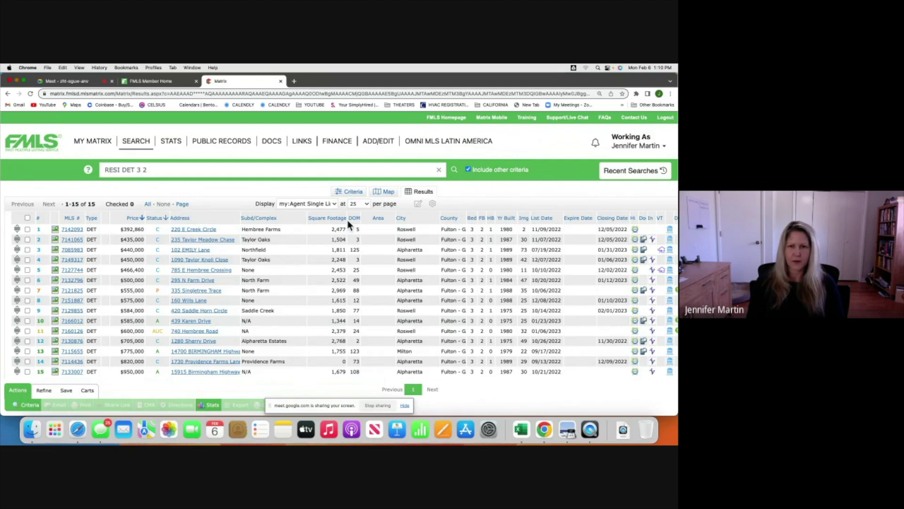
Uncheck Closed in the Status criteria and show the 5 remaining listings.
{"action": "left_click", "coordinate": [353, 193]}
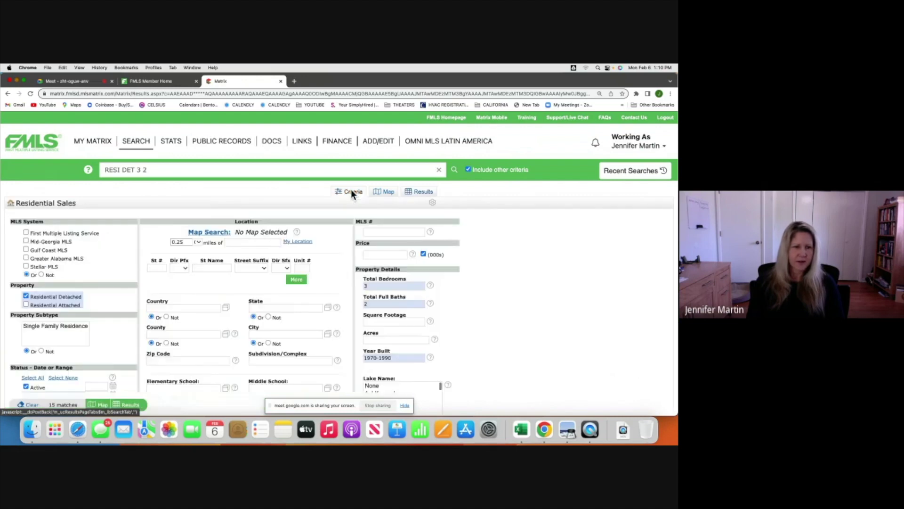
{"action": "scroll", "coordinate": [94, 344], "scroll_direction": "down", "scroll_amount": 5}
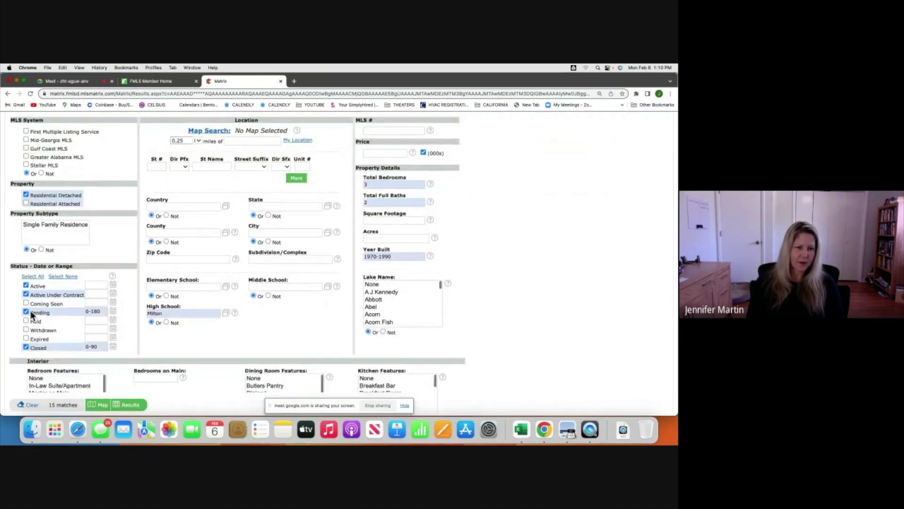
{"action": "left_click", "coordinate": [26, 347]}
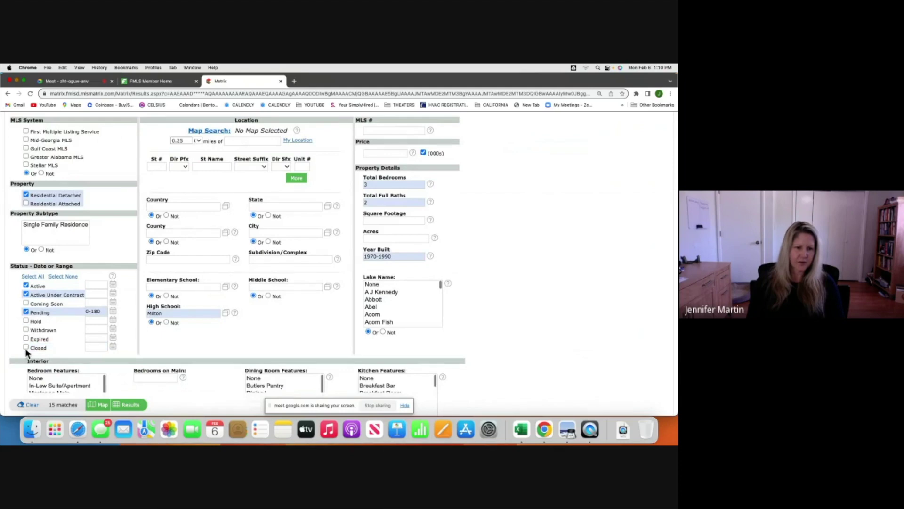
{"action": "left_click", "coordinate": [131, 405]}
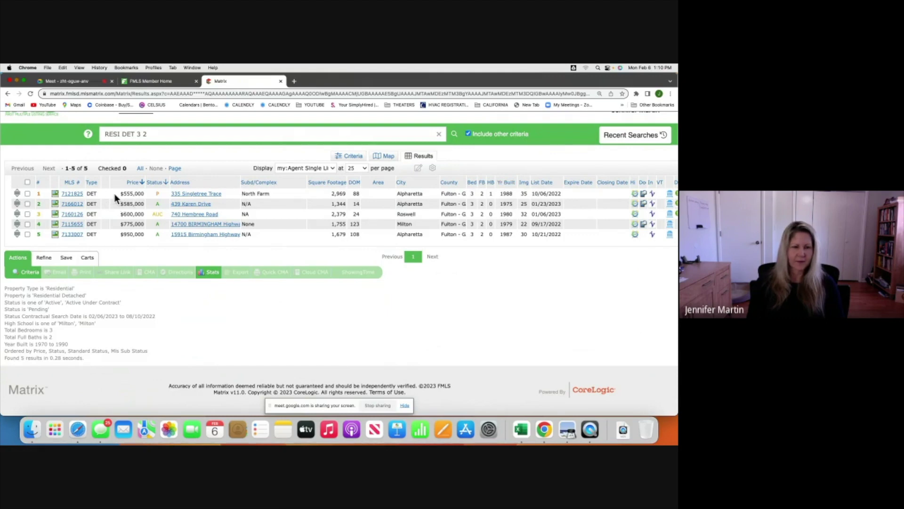
Open the full display for listing MLS 7121825 and review its details.
{"action": "left_click", "coordinate": [71, 193]}
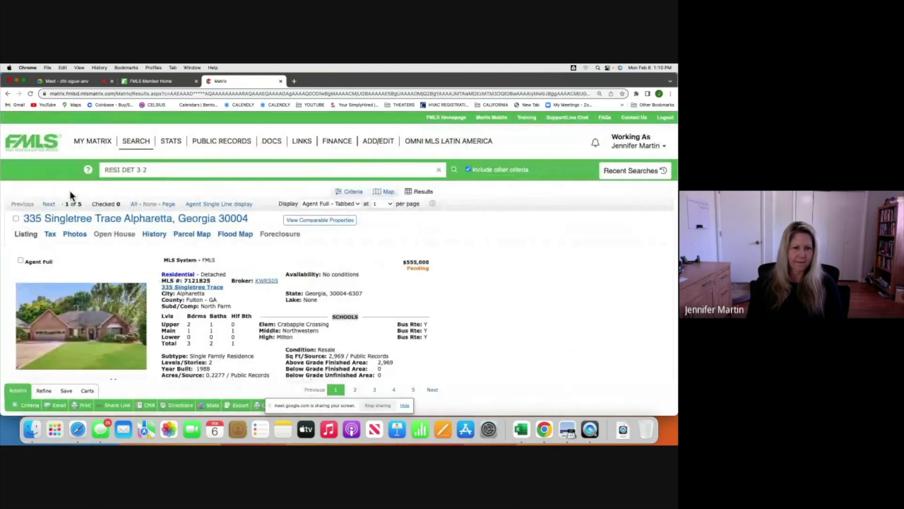
{"action": "scroll", "coordinate": [242, 309], "scroll_direction": "down", "scroll_amount": 1}
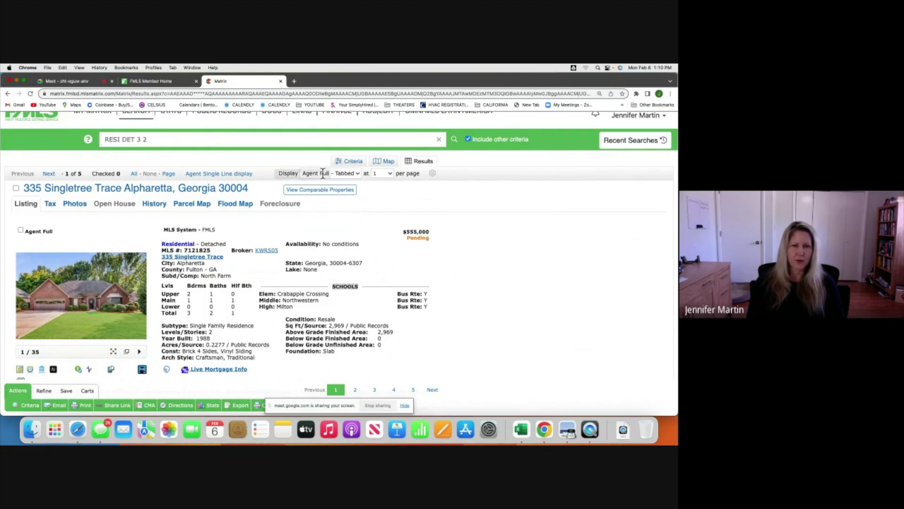
Add Roswell as the City criterion and show the single remaining match.
{"action": "left_click", "coordinate": [352, 161]}
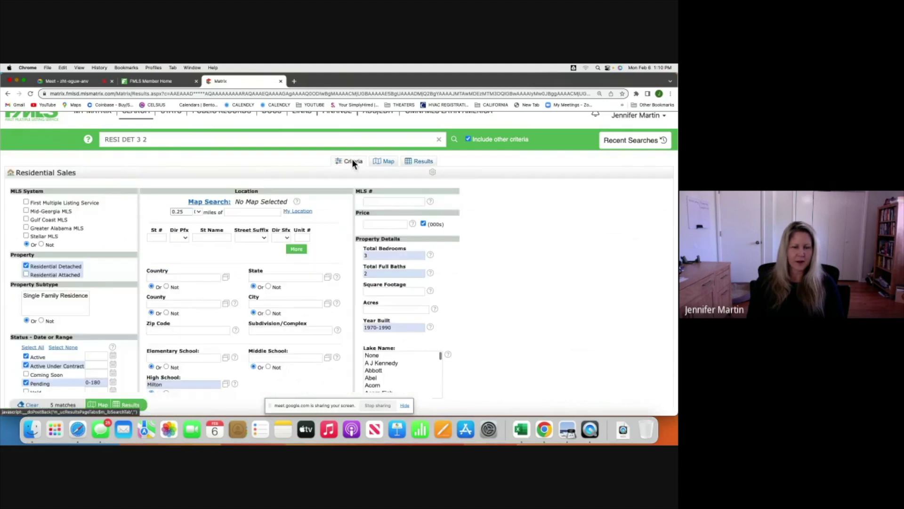
{"action": "scroll", "coordinate": [206, 301], "scroll_direction": "down", "scroll_amount": 3}
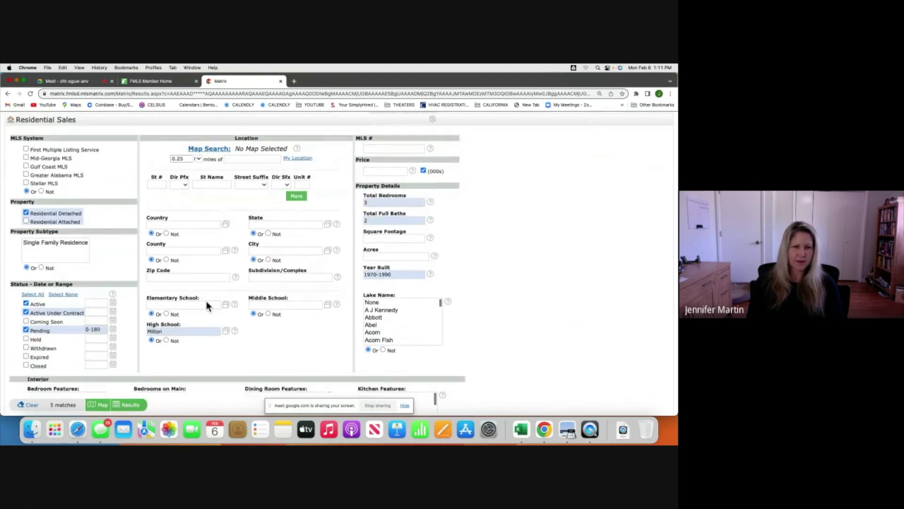
{"action": "left_click", "coordinate": [327, 250]}
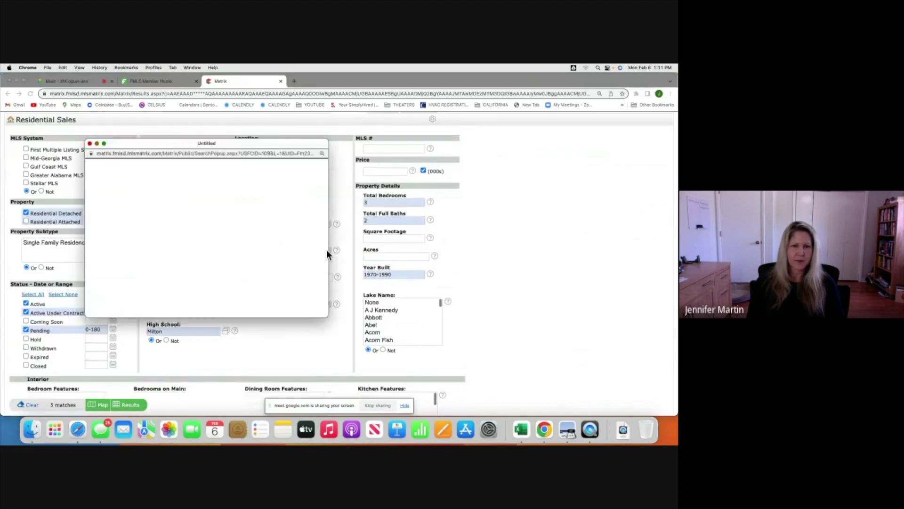
{"action": "type", "text": "rosw"}
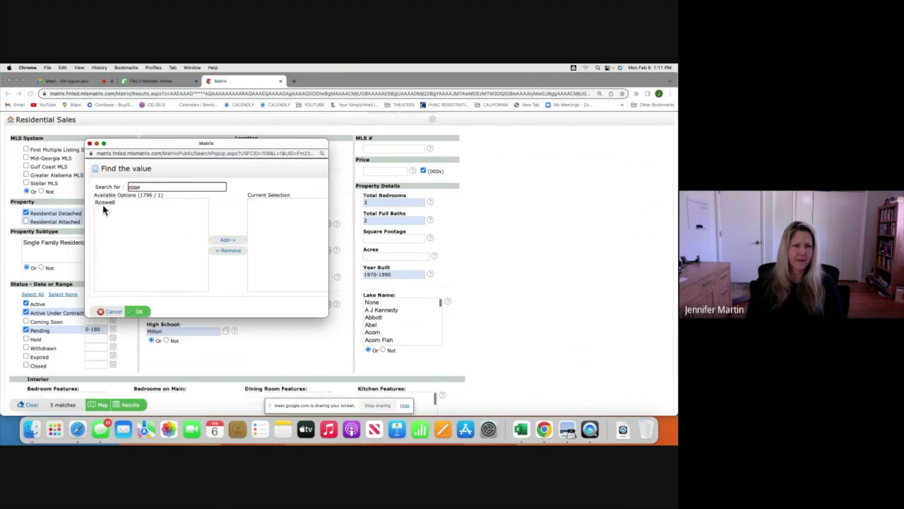
{"action": "left_click", "coordinate": [102, 205]}
{"action": "left_click", "coordinate": [227, 241]}
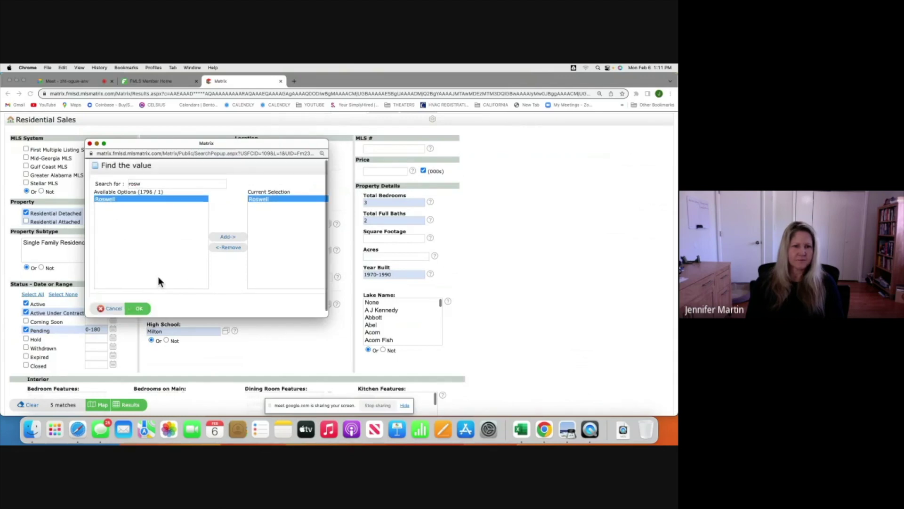
{"action": "left_click", "coordinate": [140, 313]}
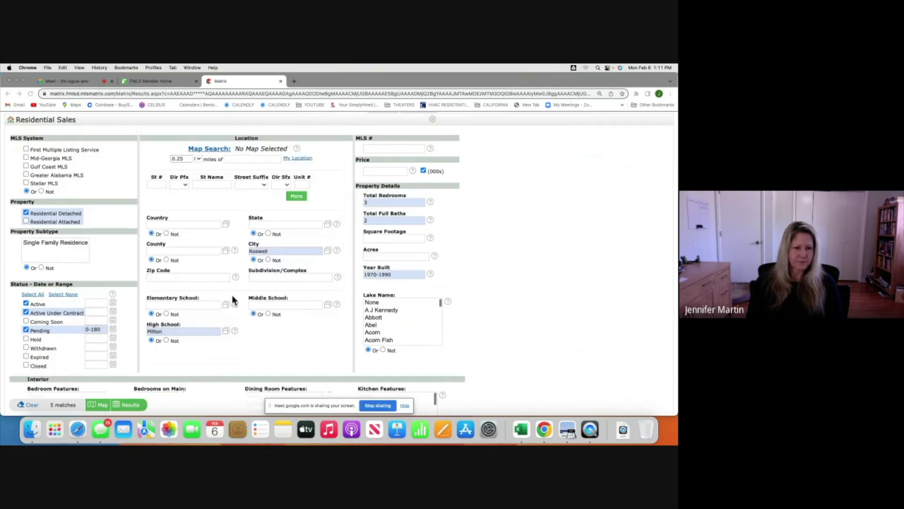
{"action": "left_click", "coordinate": [131, 405]}
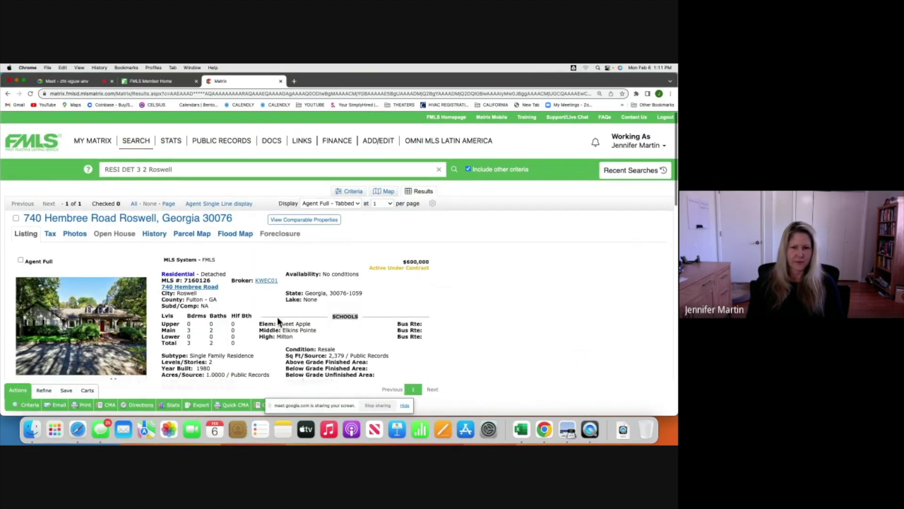
{"action": "scroll", "coordinate": [277, 317], "scroll_direction": "down", "scroll_amount": 1}
{"action": "left_click", "coordinate": [101, 313]}
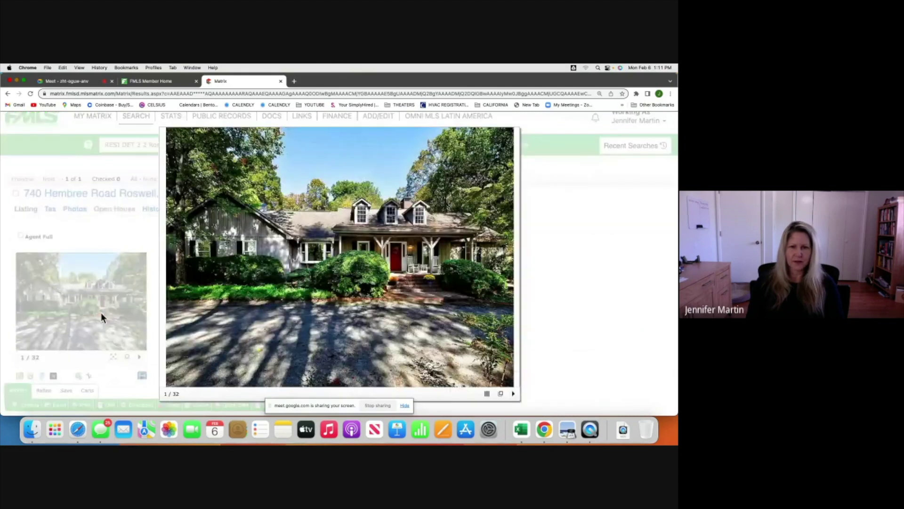
{"action": "mouse_move", "coordinate": [511, 268]}
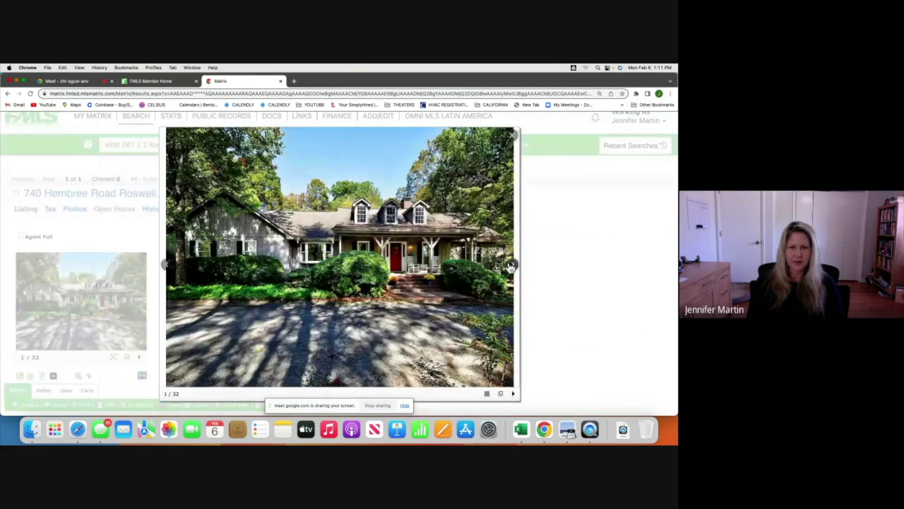
{"action": "left_click", "coordinate": [511, 267]}
{"action": "left_click", "coordinate": [511, 268]}
{"action": "left_click", "coordinate": [511, 268]}
{"action": "left_click", "coordinate": [511, 267]}
{"action": "left_click", "coordinate": [511, 268]}
{"action": "left_click", "coordinate": [511, 268]}
{"action": "left_click", "coordinate": [511, 268]}
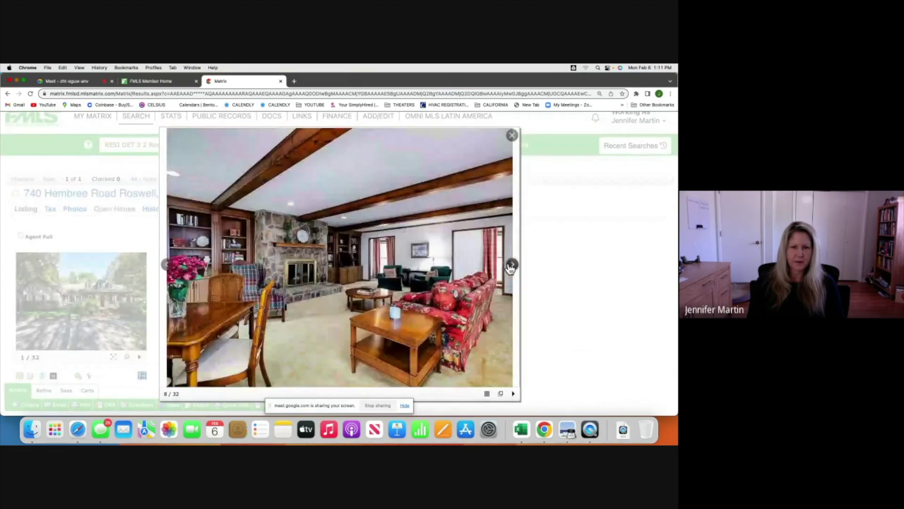
{"action": "left_click", "coordinate": [512, 267]}
{"action": "left_click", "coordinate": [511, 268]}
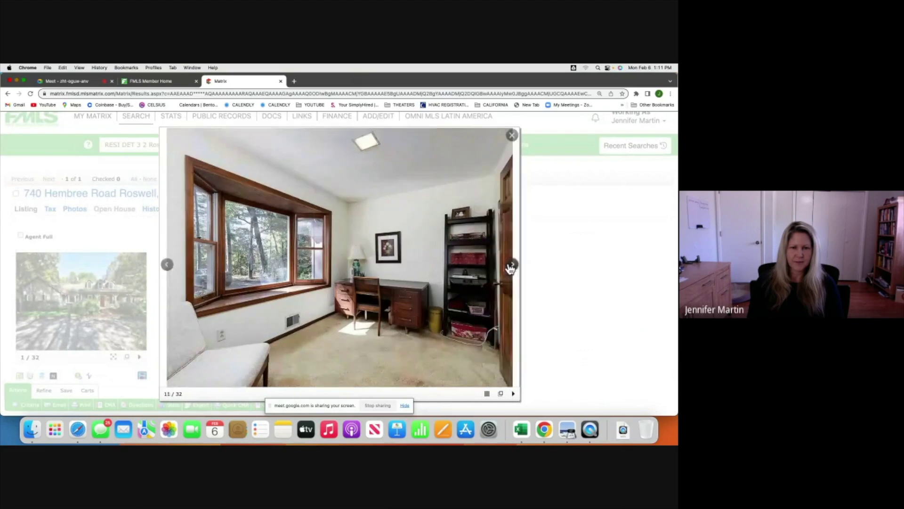
{"action": "left_click", "coordinate": [511, 267]}
{"action": "left_click", "coordinate": [511, 267]}
{"action": "left_click", "coordinate": [511, 267]}
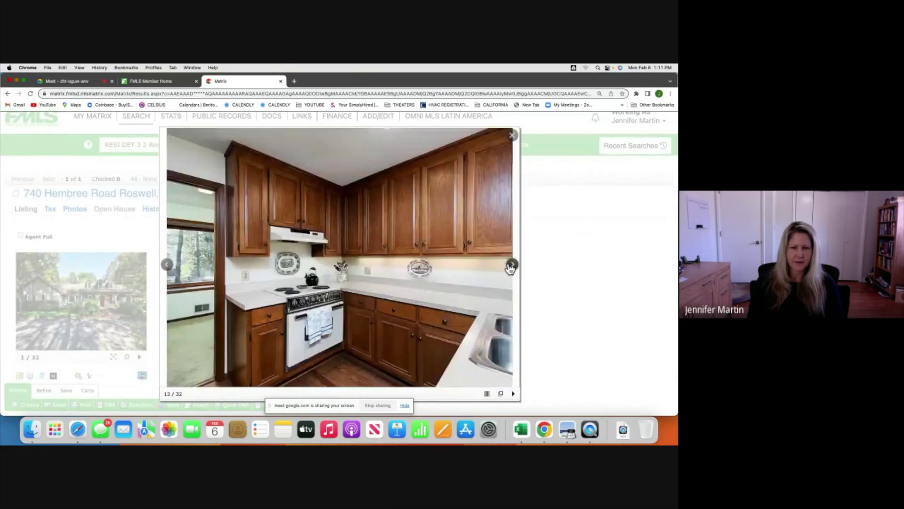
{"action": "left_click", "coordinate": [511, 268]}
{"action": "left_click", "coordinate": [511, 268]}
{"action": "left_click", "coordinate": [511, 268]}
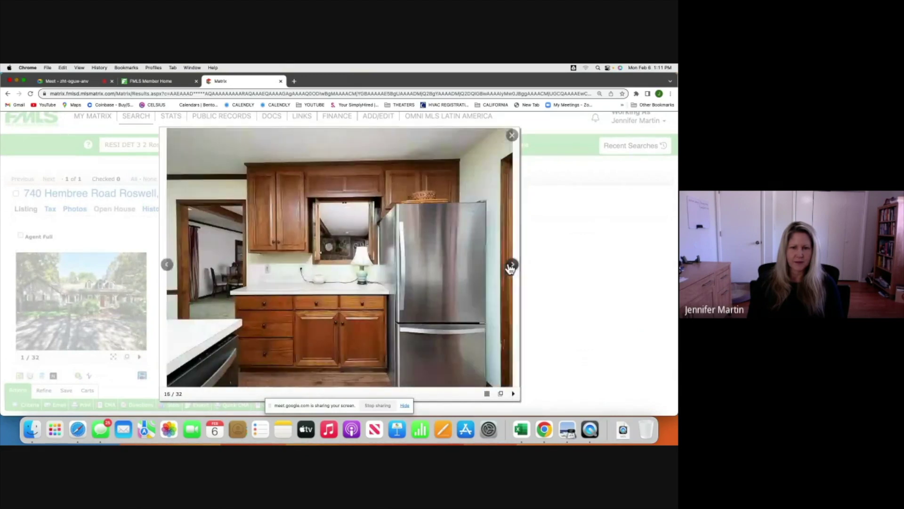
{"action": "left_click", "coordinate": [511, 267]}
{"action": "left_click", "coordinate": [511, 267]}
{"action": "left_click", "coordinate": [511, 267]}
{"action": "left_click", "coordinate": [511, 268]}
{"action": "left_click", "coordinate": [511, 268]}
{"action": "left_click", "coordinate": [511, 268]}
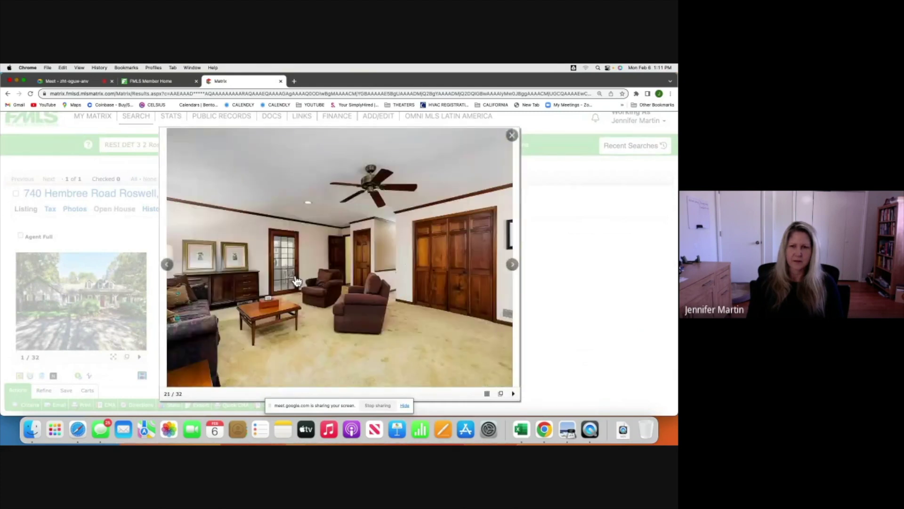
{"action": "left_click", "coordinate": [512, 135]}
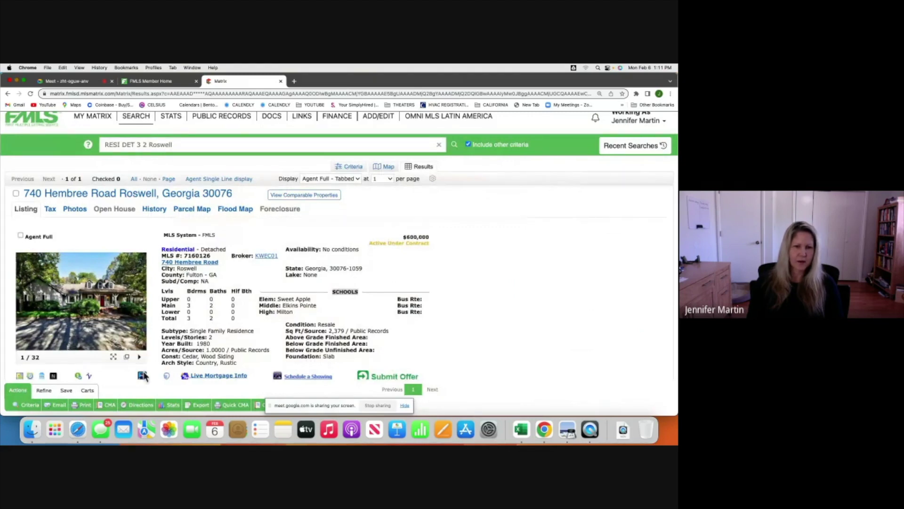
{"action": "scroll", "coordinate": [252, 337], "scroll_direction": "down", "scroll_amount": 1}
{"action": "scroll", "coordinate": [253, 337], "scroll_direction": "down", "scroll_amount": 5}
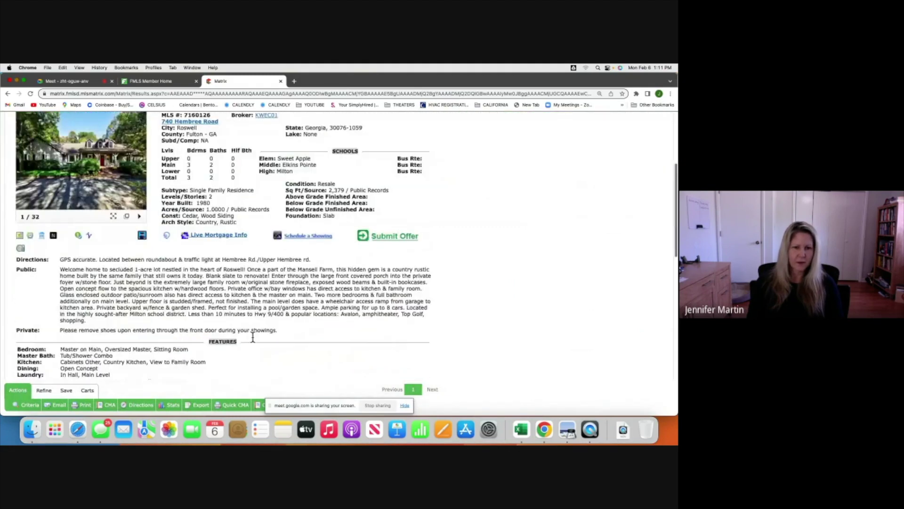
{"action": "scroll", "coordinate": [253, 337], "scroll_direction": "up", "scroll_amount": 7}
{"action": "scroll", "coordinate": [252, 337], "scroll_direction": "down", "scroll_amount": 2}
{"action": "scroll", "coordinate": [253, 337], "scroll_direction": "up", "scroll_amount": 2}
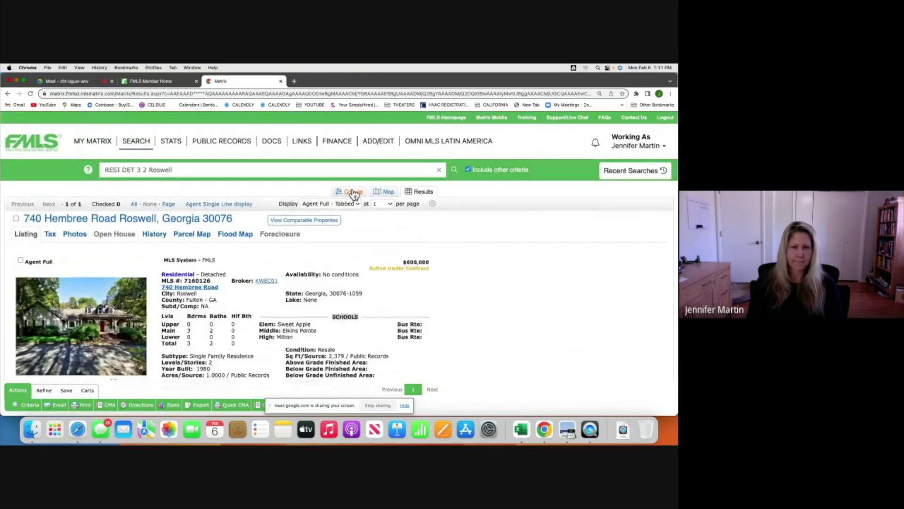
{"action": "left_click", "coordinate": [351, 191]}
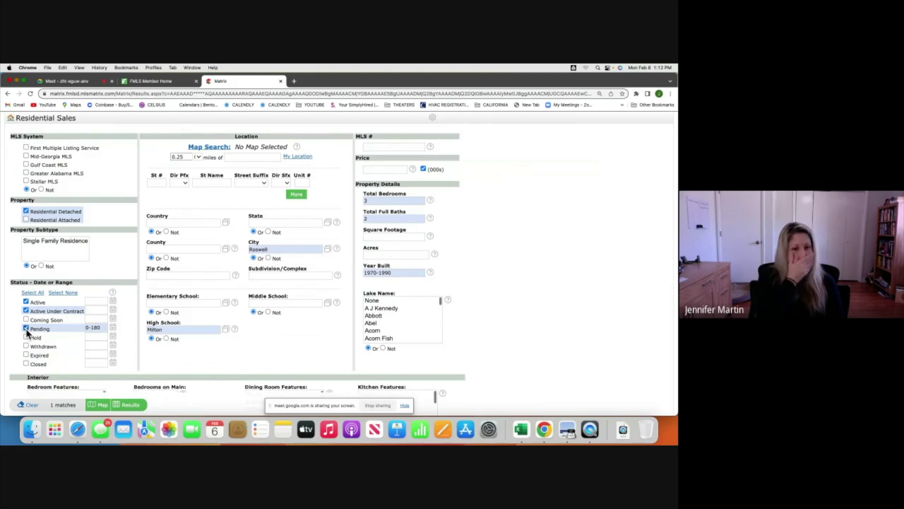
Remove Milton from the High School field and refresh the match count.
{"action": "left_click", "coordinate": [166, 330]}
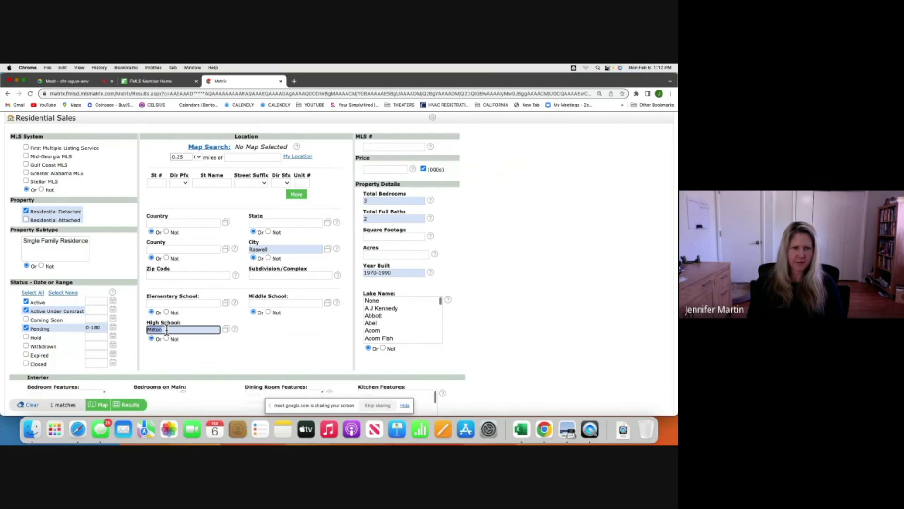
{"action": "key", "text": "BackSpace"}
{"action": "left_click", "coordinate": [321, 346]}
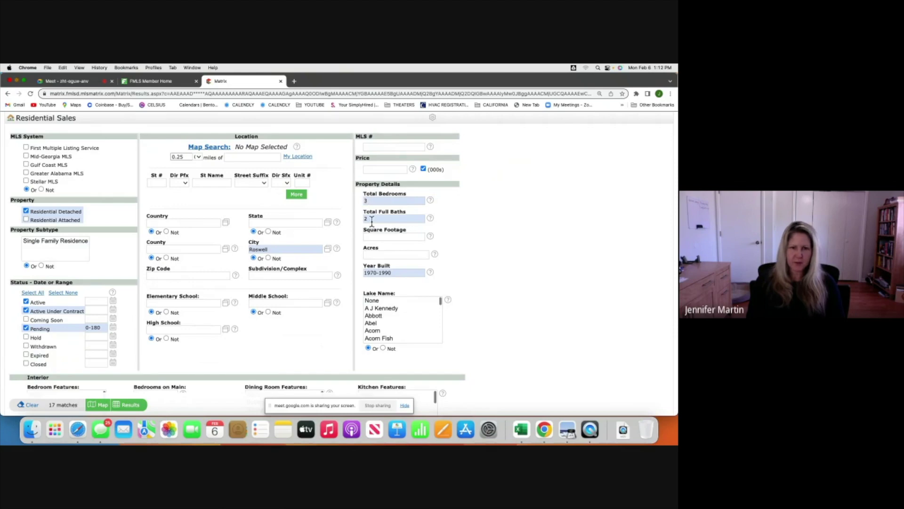
Enter a Square Footage range of 1200-2000.
{"action": "mouse_move", "coordinate": [375, 239]}
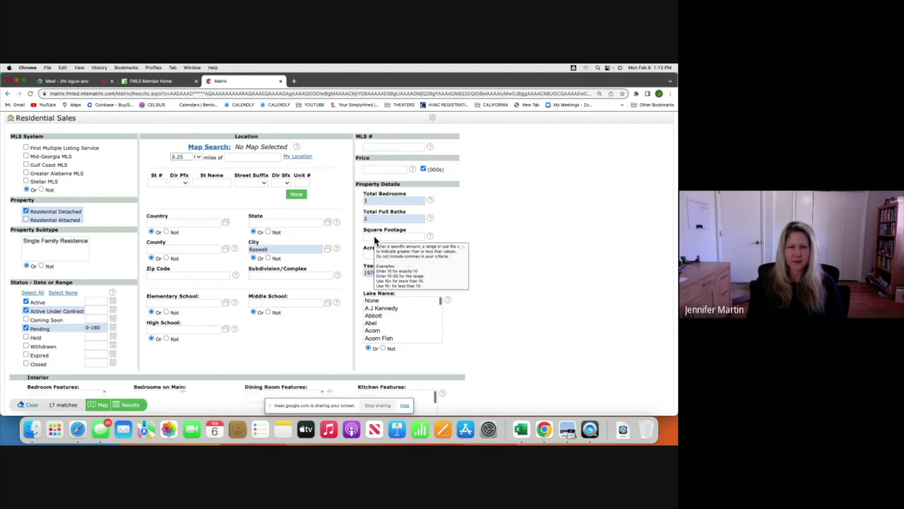
{"action": "left_click", "coordinate": [378, 237]}
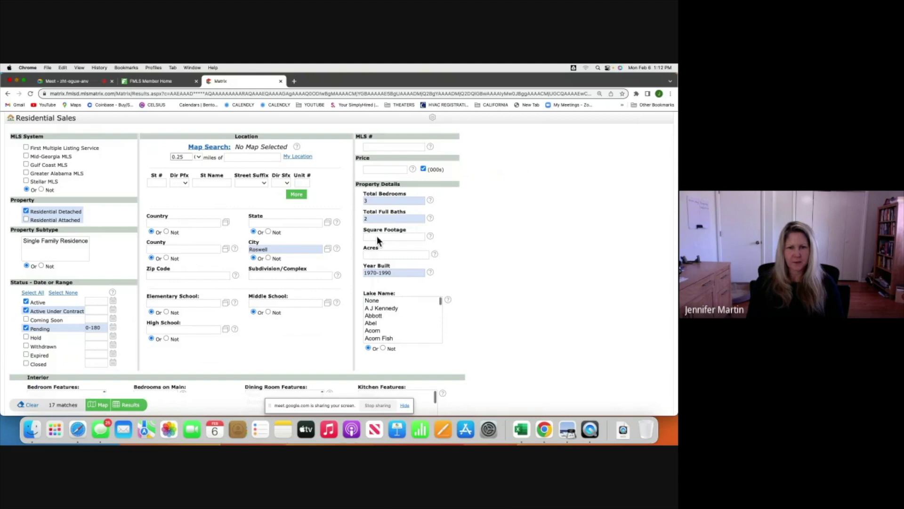
{"action": "type", "text": "1200-"}
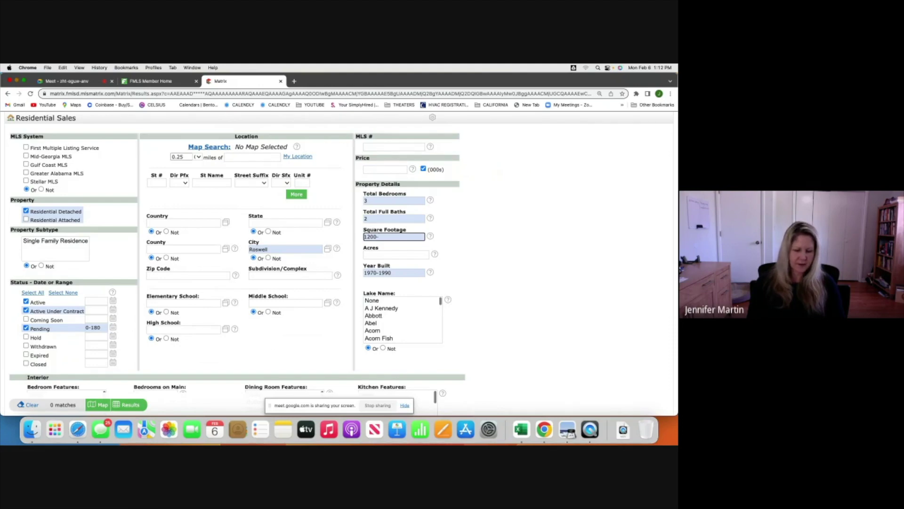
{"action": "type", "text": "200"}
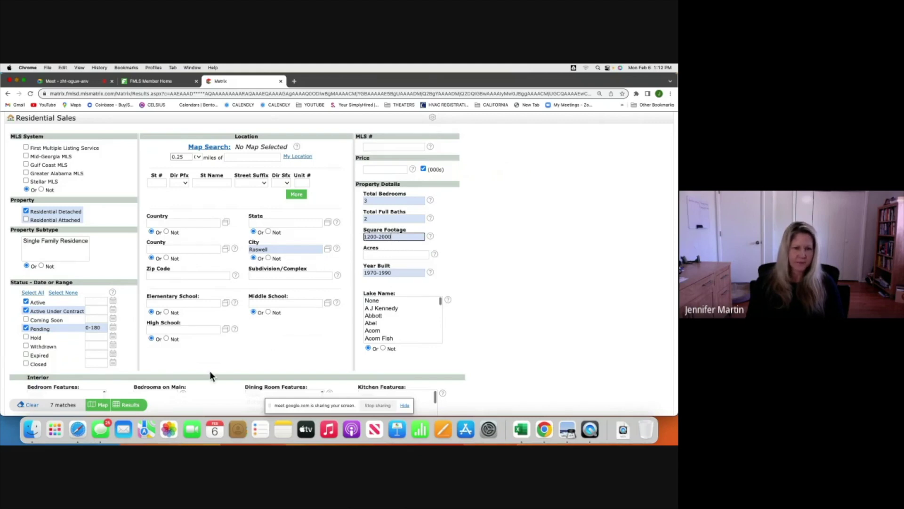
Show the 7 Roswell matches in the Agent Single Line display table.
{"action": "left_click", "coordinate": [127, 406]}
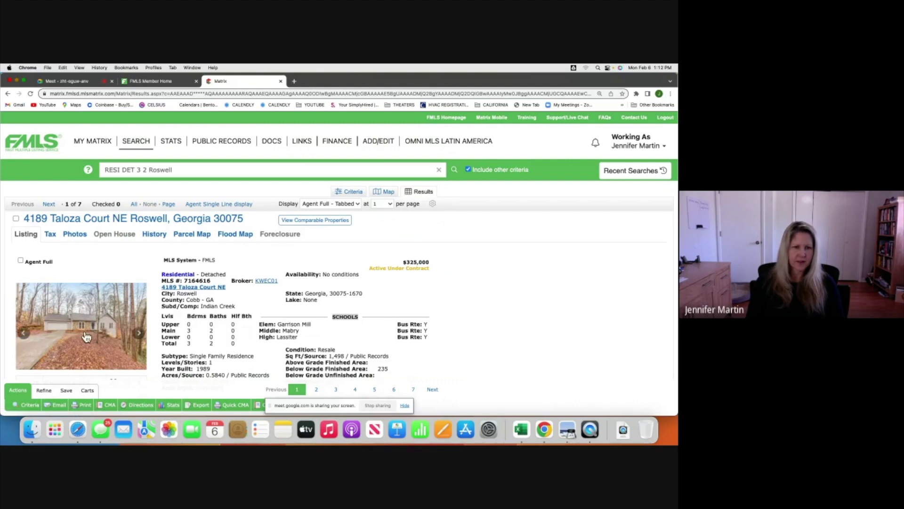
{"action": "left_click", "coordinate": [219, 204]}
{"action": "scroll", "coordinate": [219, 207], "scroll_direction": "down", "scroll_amount": 2}
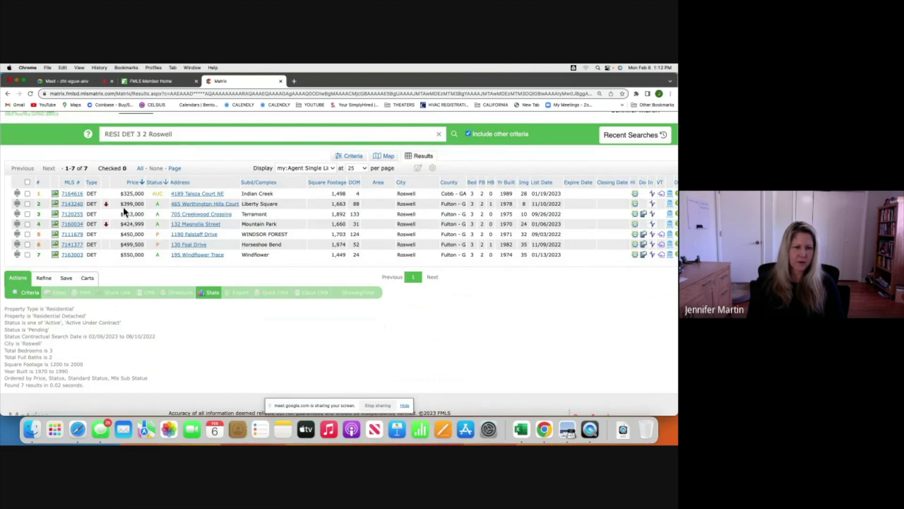
{"action": "left_click", "coordinate": [72, 194]}
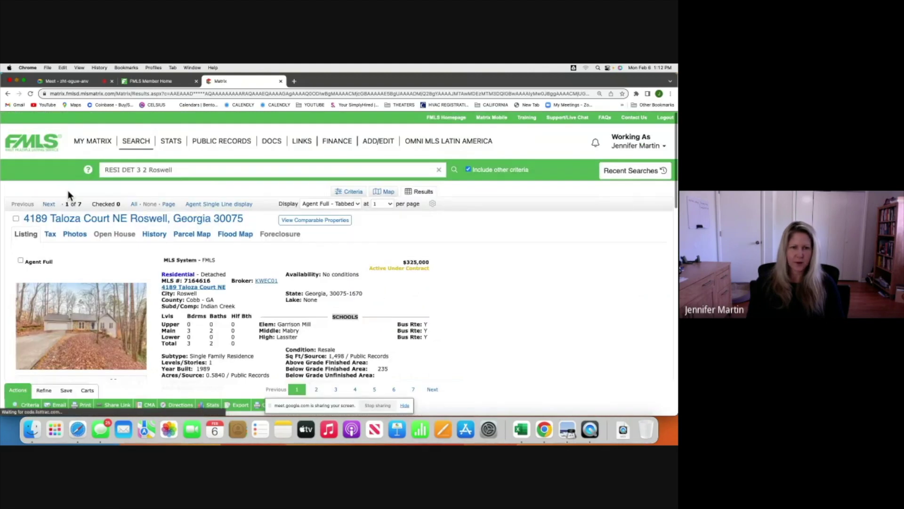
{"action": "scroll", "coordinate": [232, 295], "scroll_direction": "down", "scroll_amount": 3}
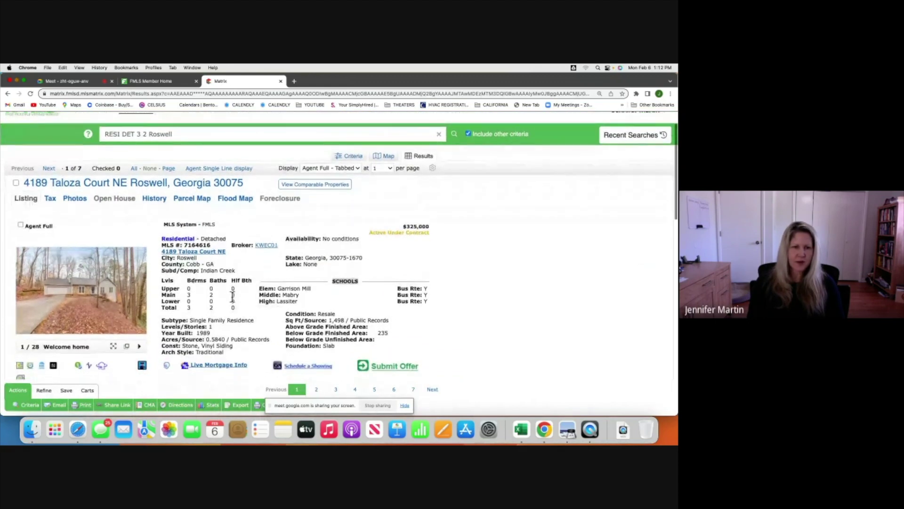
{"action": "scroll", "coordinate": [231, 296], "scroll_direction": "down", "scroll_amount": 2}
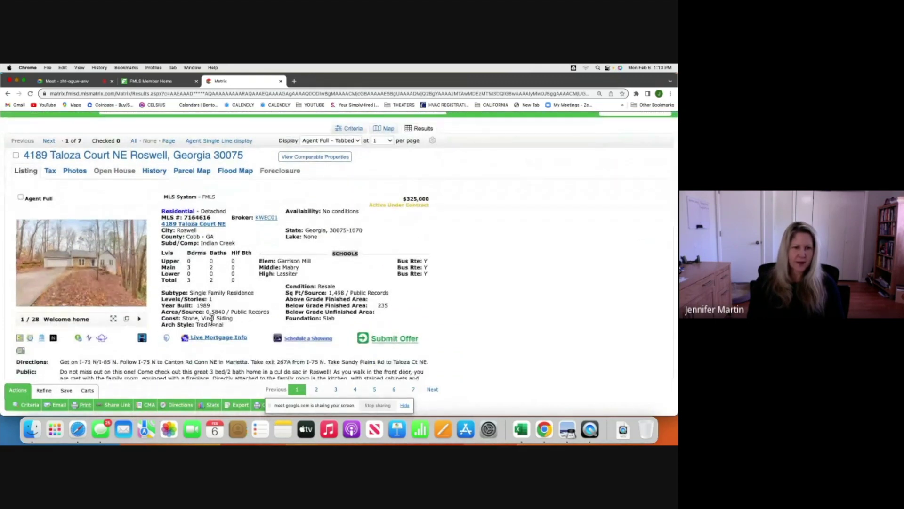
{"action": "left_click", "coordinate": [78, 271]}
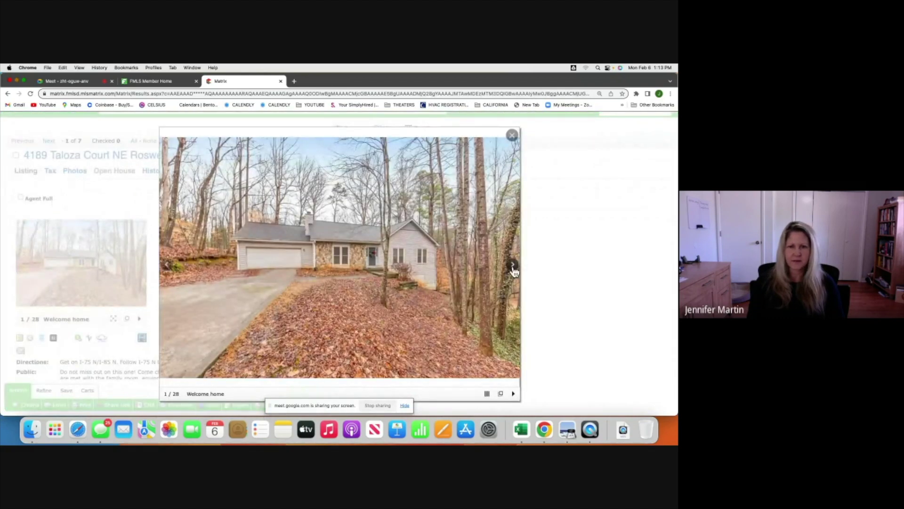
{"action": "left_click", "coordinate": [513, 266]}
{"action": "left_click", "coordinate": [512, 266]}
{"action": "left_click", "coordinate": [513, 266]}
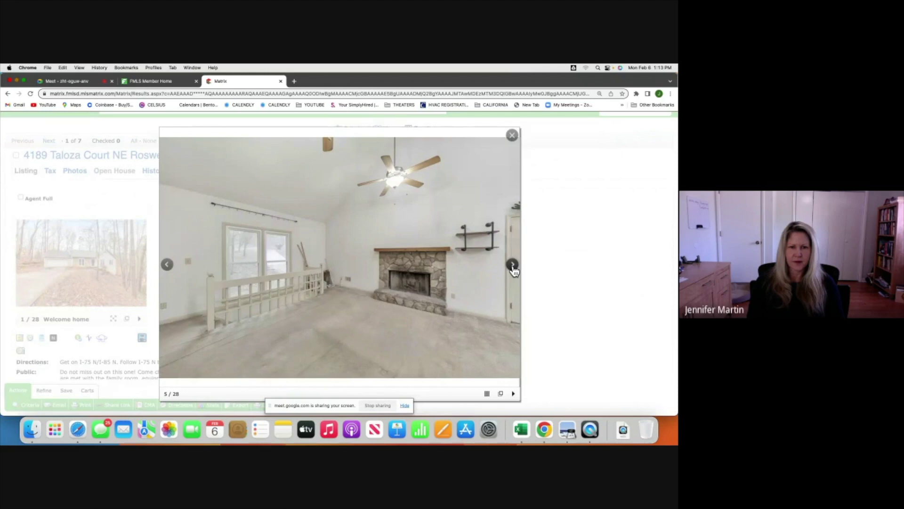
{"action": "left_click", "coordinate": [513, 266]}
{"action": "left_click", "coordinate": [513, 266]}
{"action": "left_click", "coordinate": [512, 266]}
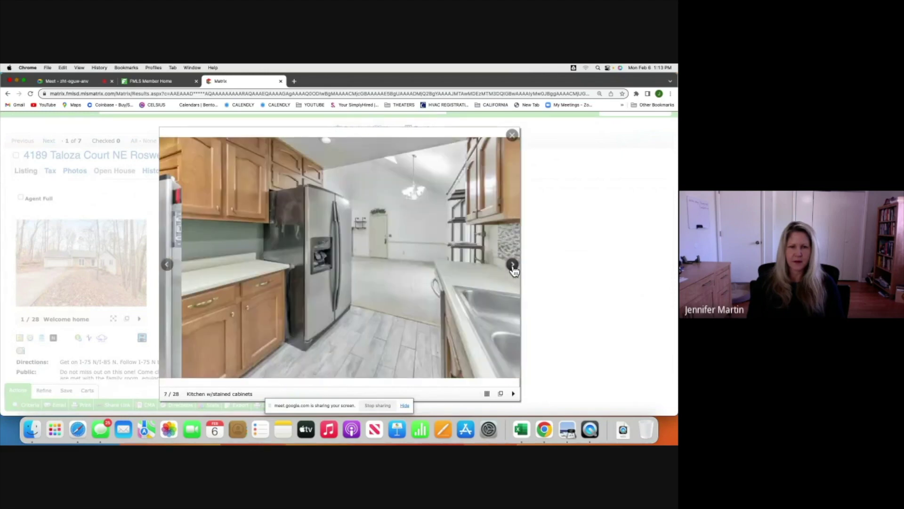
{"action": "left_click", "coordinate": [512, 266]}
{"action": "left_click", "coordinate": [513, 266]}
{"action": "left_click", "coordinate": [512, 265]}
{"action": "left_click", "coordinate": [512, 266]}
{"action": "left_click", "coordinate": [512, 266]}
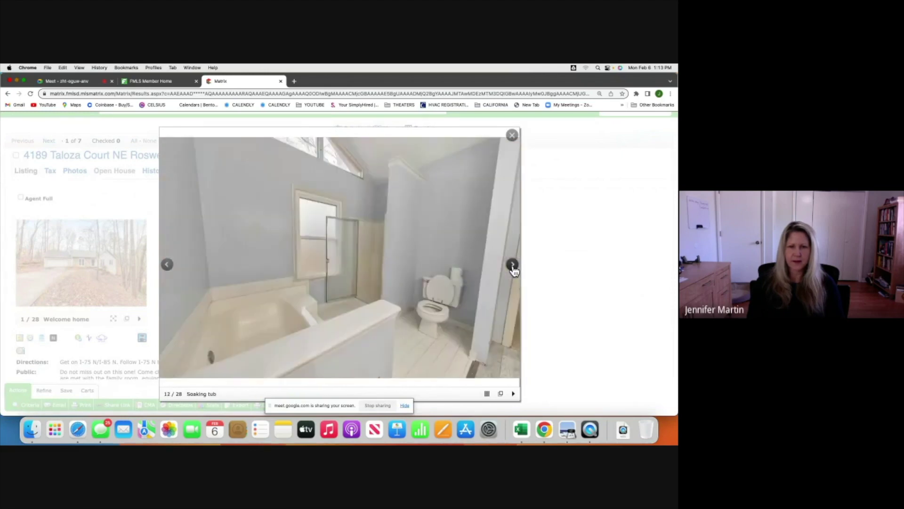
{"action": "left_click", "coordinate": [512, 266]}
{"action": "left_click", "coordinate": [512, 266]}
{"action": "left_click", "coordinate": [512, 265]}
{"action": "left_click", "coordinate": [513, 266]}
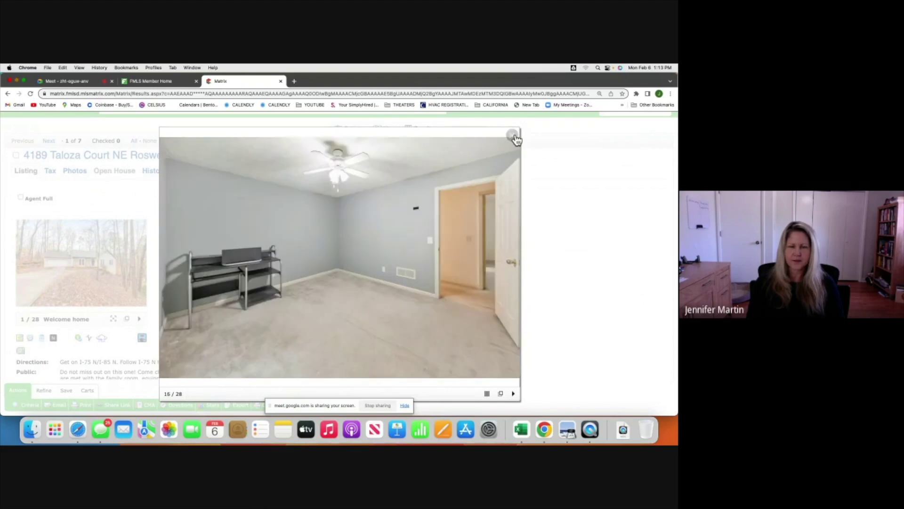
{"action": "left_click", "coordinate": [514, 137]}
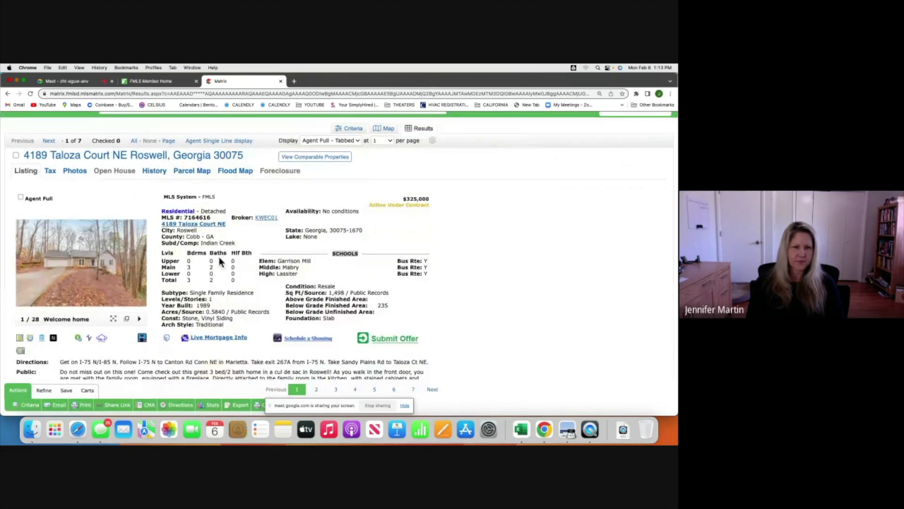
{"action": "left_click", "coordinate": [216, 142]}
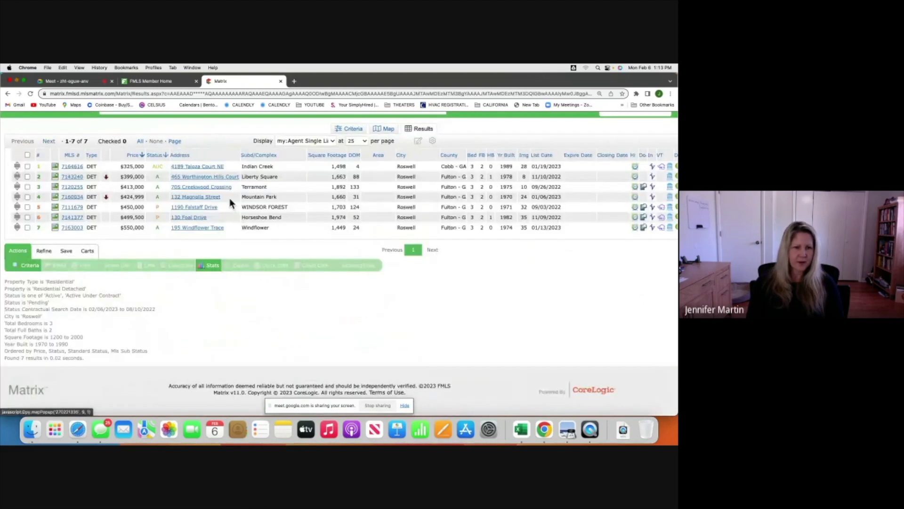
{"action": "left_click", "coordinate": [27, 166]}
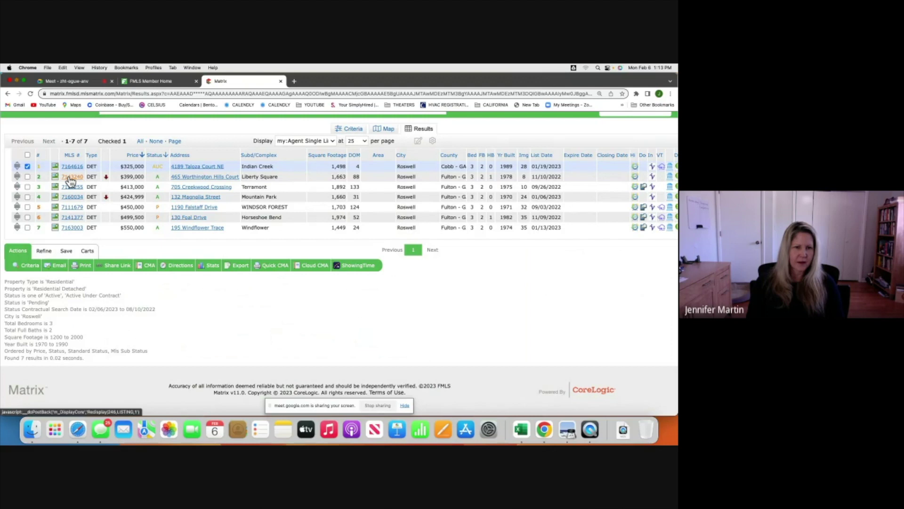
{"action": "left_click", "coordinate": [69, 178]}
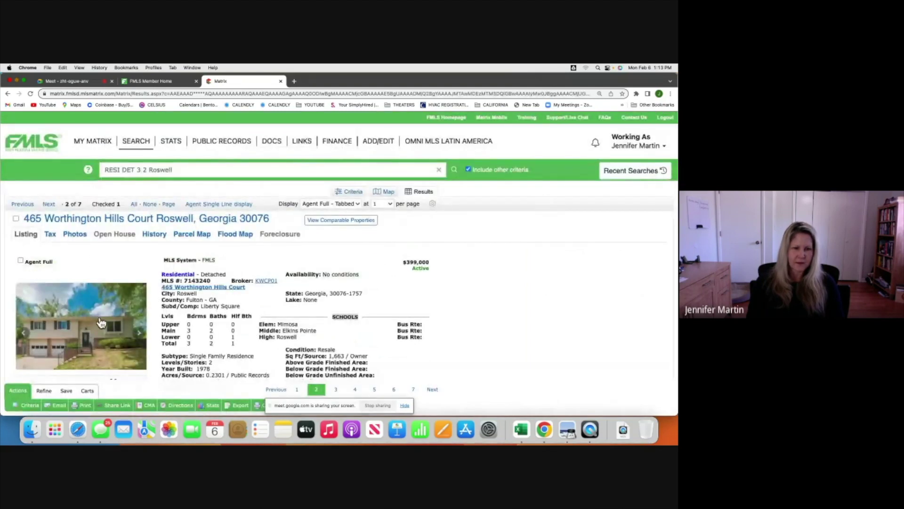
{"action": "scroll", "coordinate": [101, 323], "scroll_direction": "down", "scroll_amount": 2}
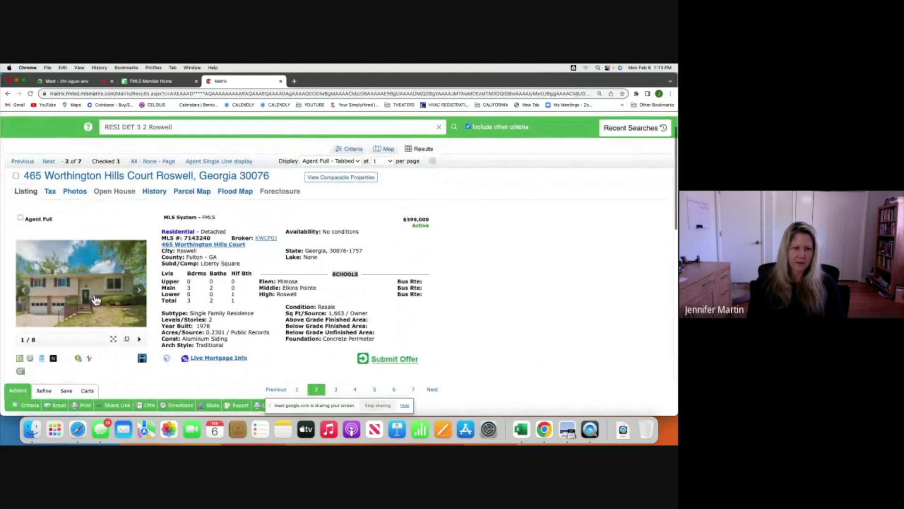
Browse the Worthington Hills Court photos, then return to the single-line results table.
{"action": "left_click", "coordinate": [95, 291]}
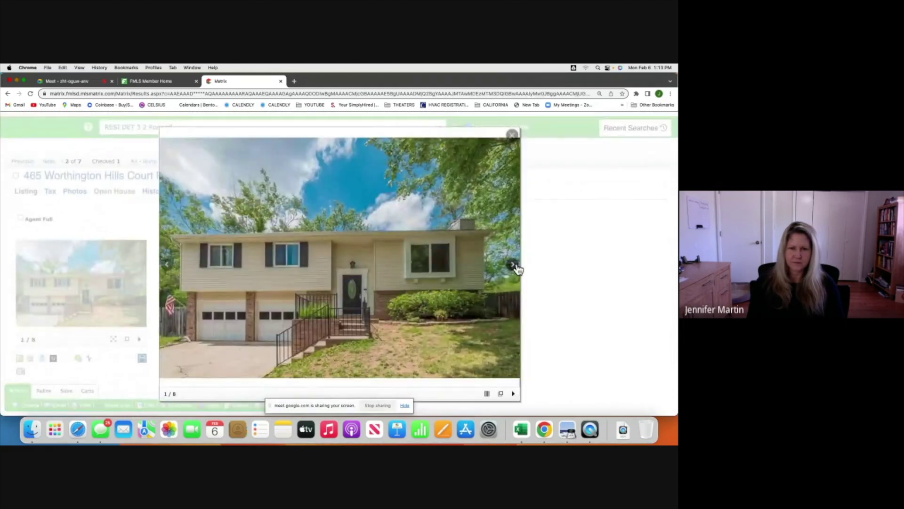
{"action": "left_click", "coordinate": [512, 265]}
{"action": "left_click", "coordinate": [512, 265]}
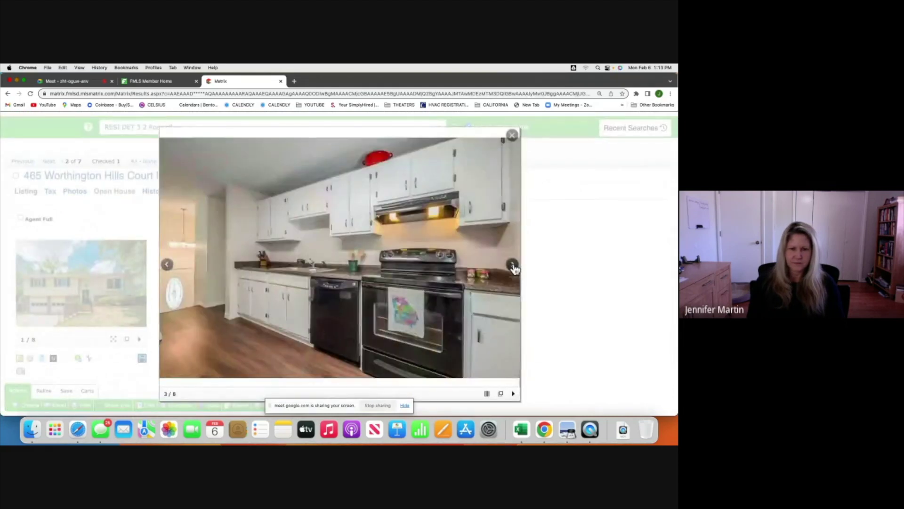
{"action": "left_click", "coordinate": [513, 265]}
{"action": "left_click", "coordinate": [512, 265]}
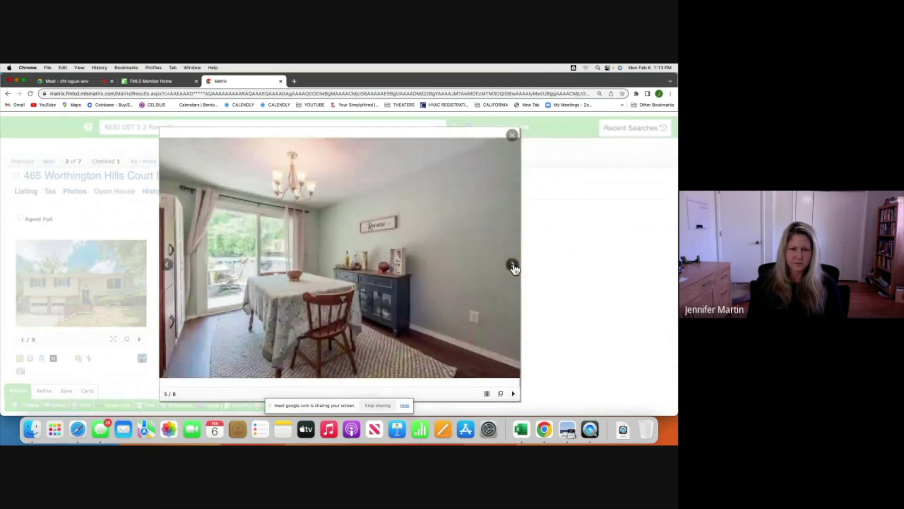
{"action": "left_click", "coordinate": [513, 265]}
{"action": "left_click", "coordinate": [512, 265]}
{"action": "left_click", "coordinate": [513, 265]}
{"action": "left_click", "coordinate": [512, 265]}
{"action": "left_click", "coordinate": [512, 264]}
{"action": "left_click", "coordinate": [513, 264]}
{"action": "left_click", "coordinate": [512, 264]}
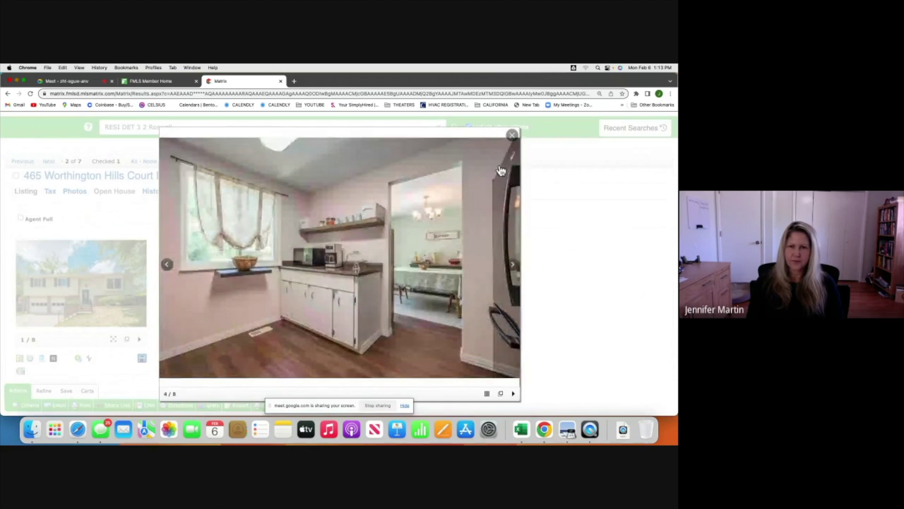
{"action": "left_click", "coordinate": [512, 135]}
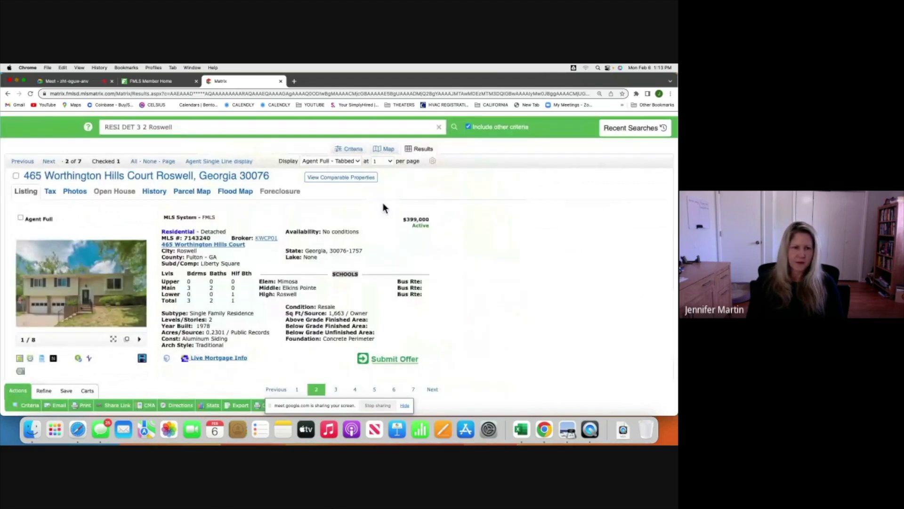
{"action": "left_click", "coordinate": [216, 163]}
{"action": "scroll", "coordinate": [24, 186], "scroll_direction": "down", "scroll_amount": 1}
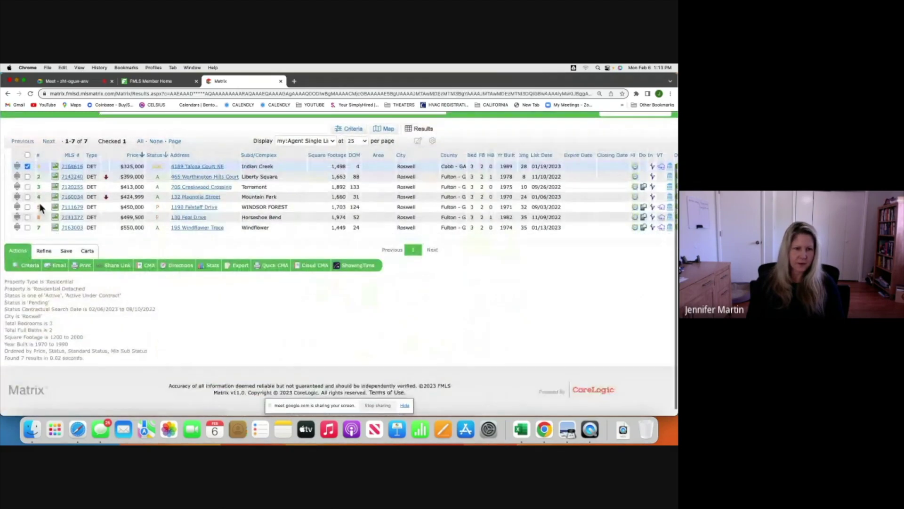
{"action": "left_click", "coordinate": [27, 177]}
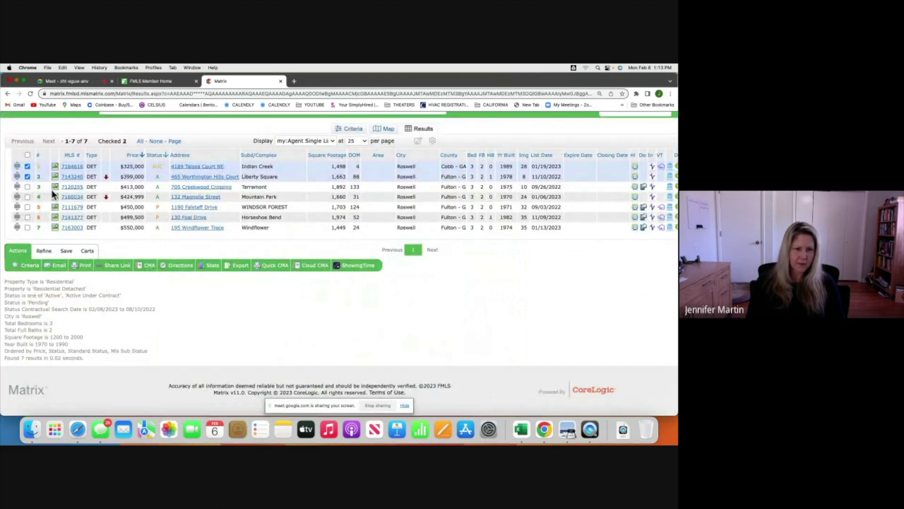
{"action": "left_click", "coordinate": [73, 186]}
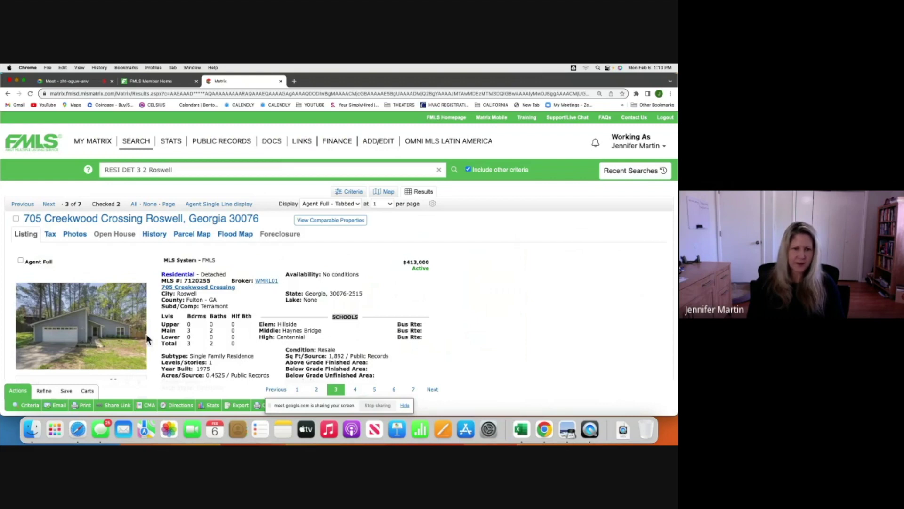
{"action": "scroll", "coordinate": [146, 334], "scroll_direction": "down", "scroll_amount": 20}
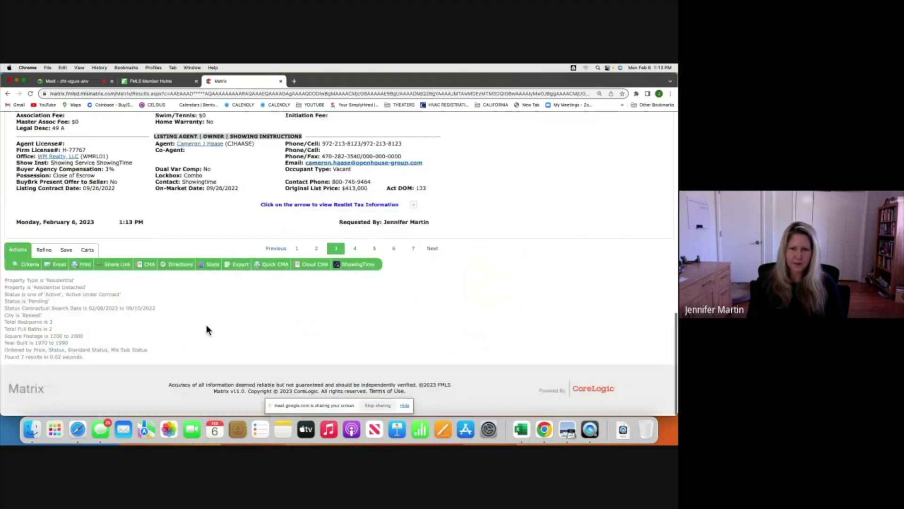
{"action": "scroll", "coordinate": [208, 330], "scroll_direction": "up", "scroll_amount": 2}
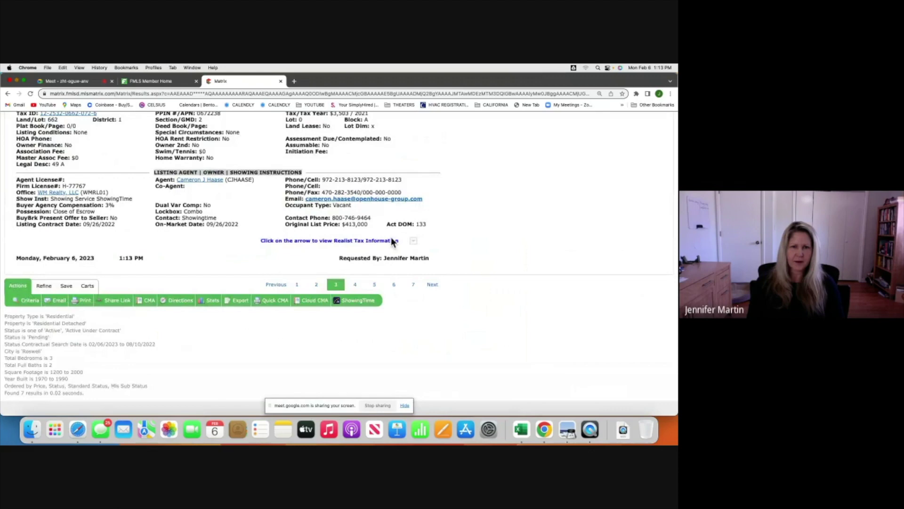
{"action": "scroll", "coordinate": [171, 231], "scroll_direction": "up", "scroll_amount": 10}
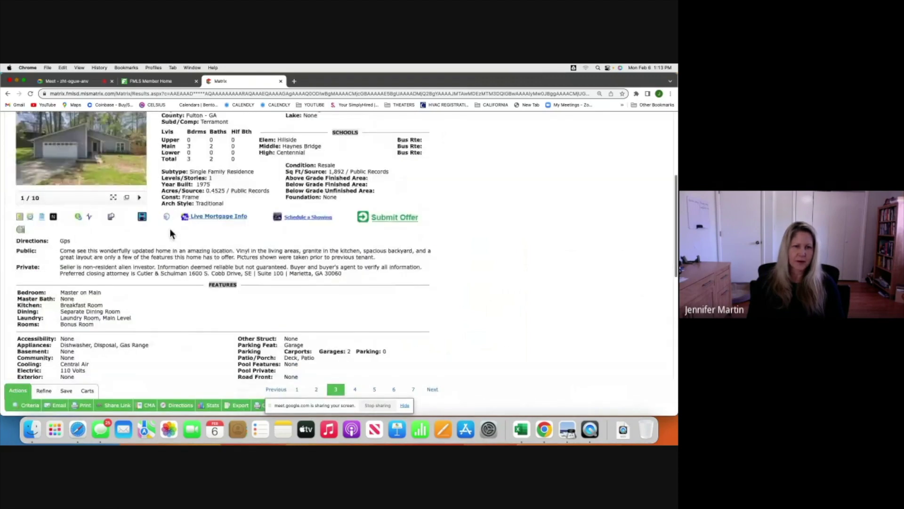
{"action": "scroll", "coordinate": [171, 231], "scroll_direction": "up", "scroll_amount": 8}
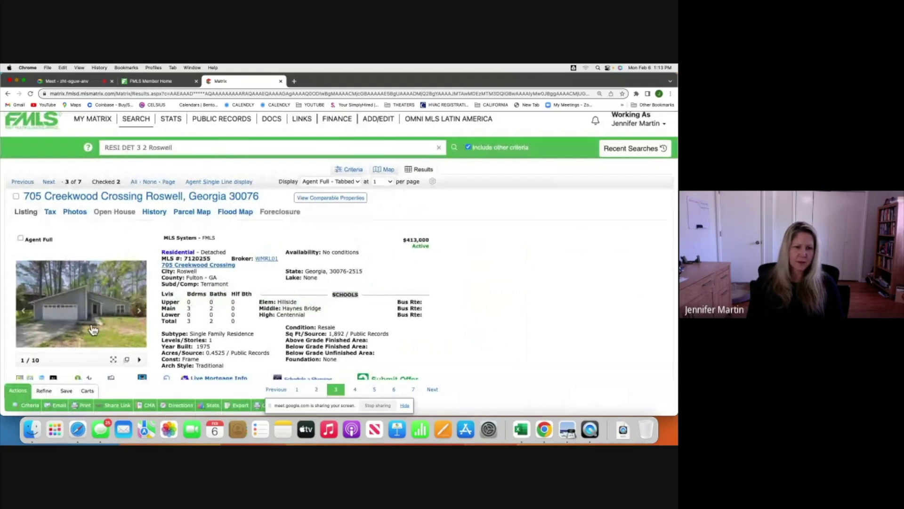
{"action": "left_click", "coordinate": [101, 314]}
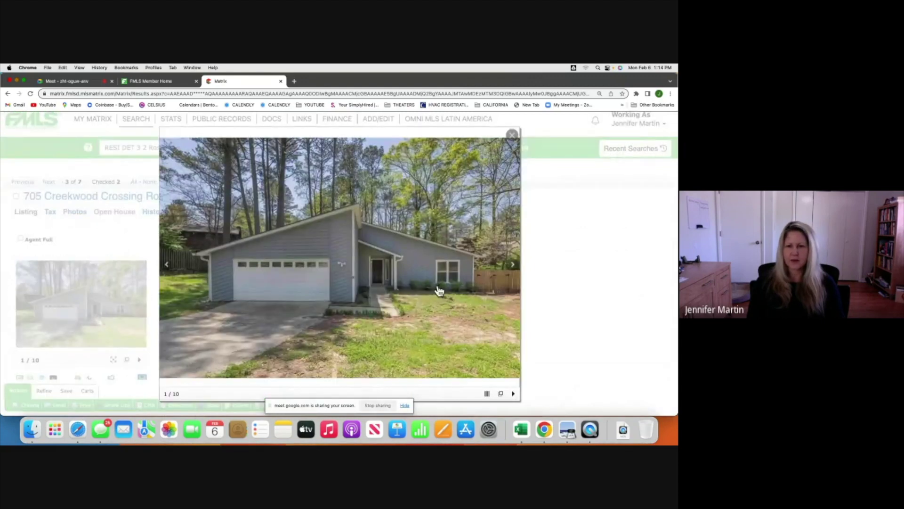
{"action": "left_click", "coordinate": [513, 266]}
{"action": "left_click", "coordinate": [513, 267]}
{"action": "left_click", "coordinate": [513, 268]}
{"action": "left_click", "coordinate": [513, 268]}
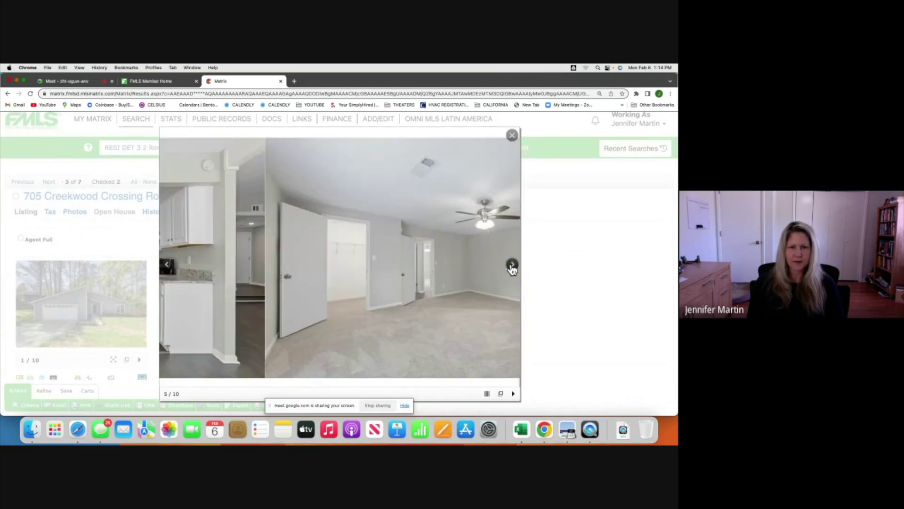
{"action": "left_click", "coordinate": [512, 267]}
{"action": "left_click", "coordinate": [512, 267]}
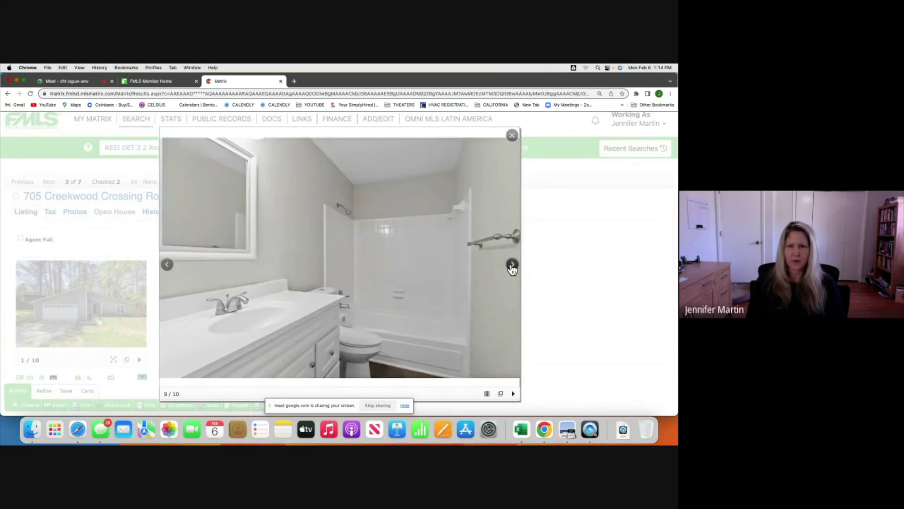
{"action": "left_click", "coordinate": [512, 136]}
{"action": "left_click", "coordinate": [219, 182]}
{"action": "scroll", "coordinate": [246, 243], "scroll_direction": "down", "scroll_amount": 2}
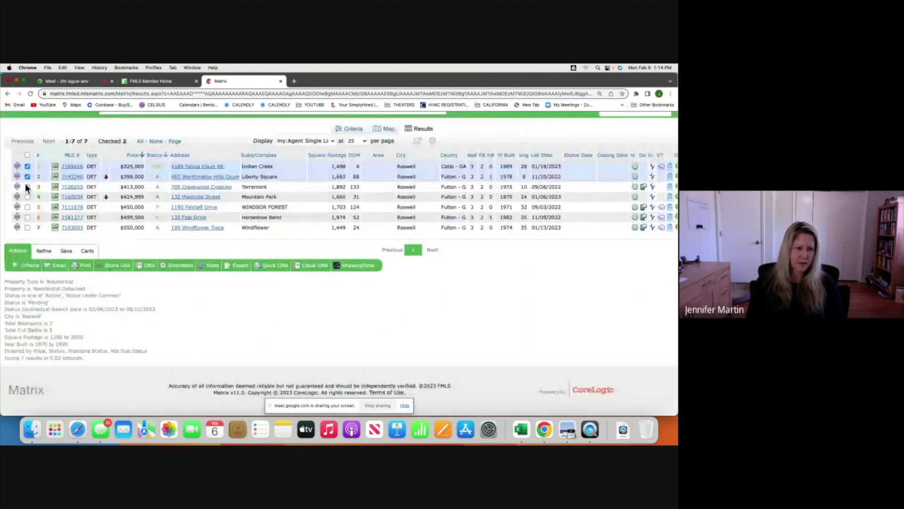
{"action": "left_click", "coordinate": [27, 187]}
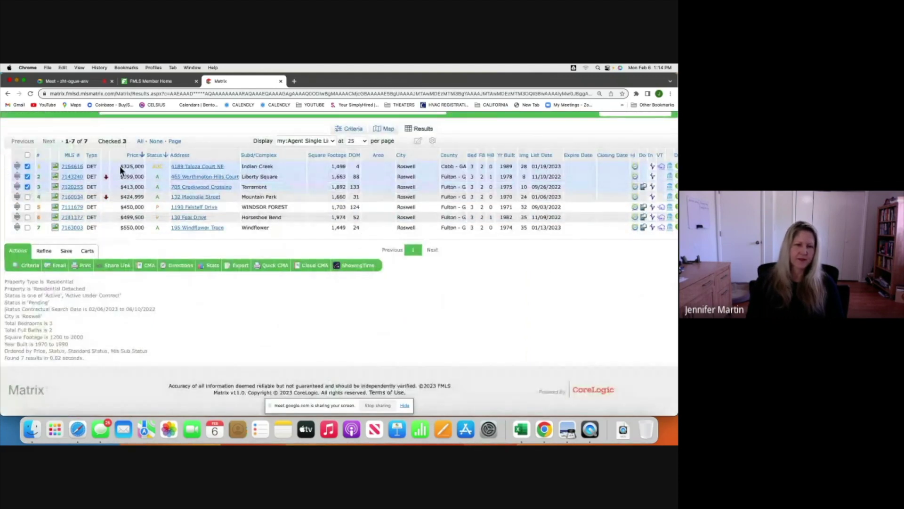
{"action": "scroll", "coordinate": [135, 225], "scroll_direction": "up", "scroll_amount": 1}
{"action": "scroll", "coordinate": [135, 224], "scroll_direction": "up", "scroll_amount": 2}
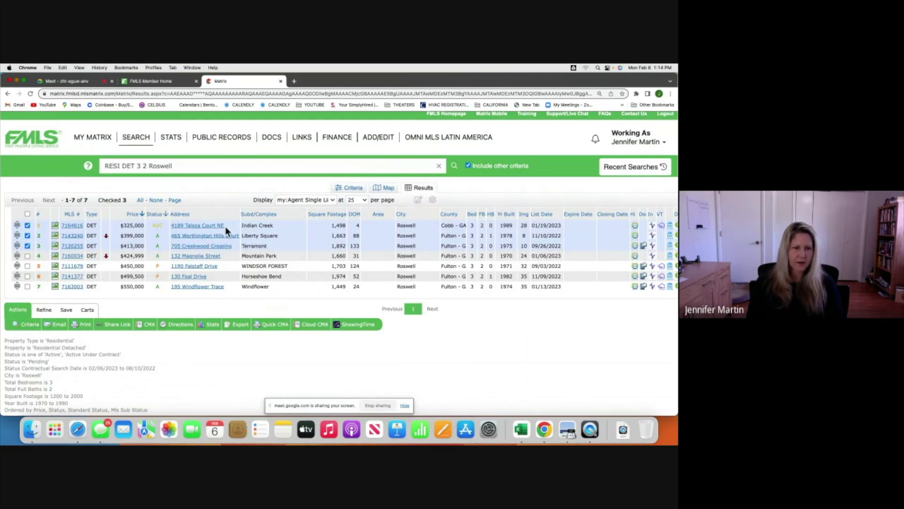
{"action": "left_click", "coordinate": [87, 310]}
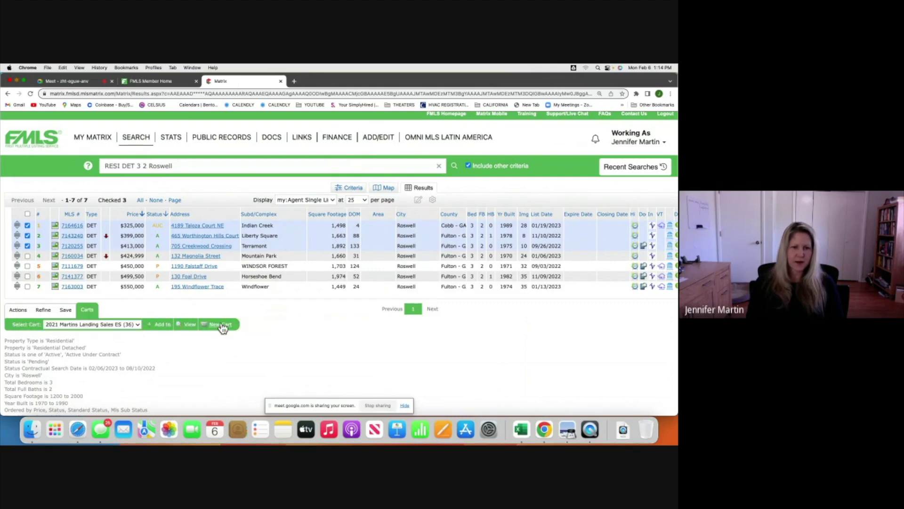
Save the three checked listings as new cart 'MAIN ST COMPS ROSWELL', then uncheck all and return to criteria.
{"action": "left_click", "coordinate": [222, 324]}
{"action": "key", "text": "BackSpace"}
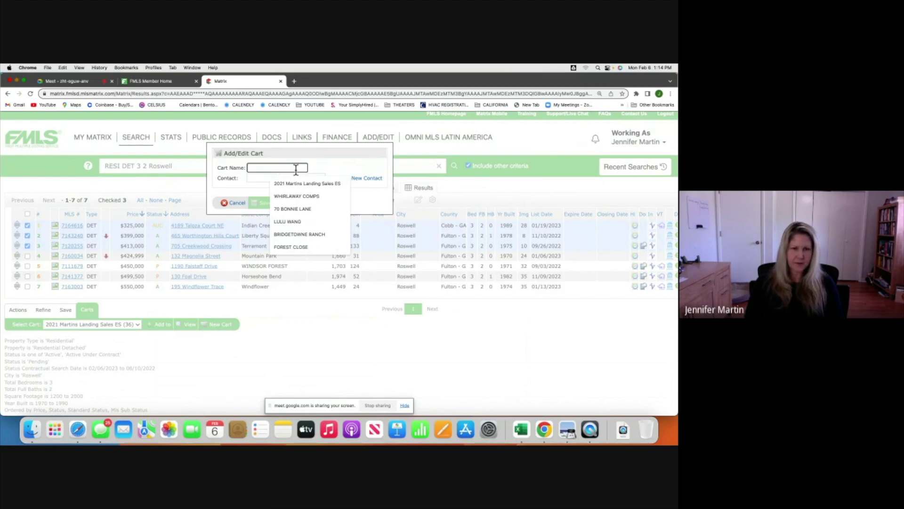
{"action": "type", "text": "R"}
{"action": "key", "text": "BackSpace"}
{"action": "type", "text": "main"}
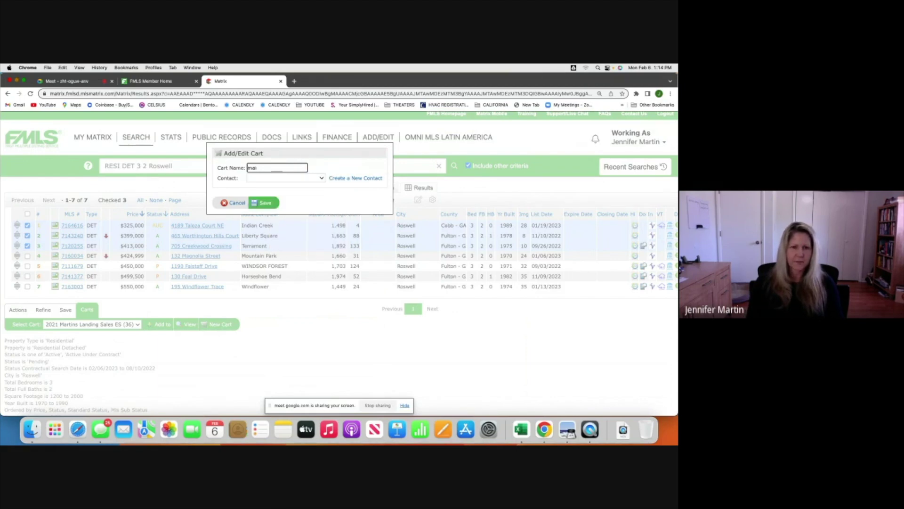
{"action": "key", "text": "BackSpace"}
{"action": "key", "text": "BackSpace"}
{"action": "key", "text": "BackSpace"}
{"action": "type", "text": "MAIN ST COMPS ROSWELL"}
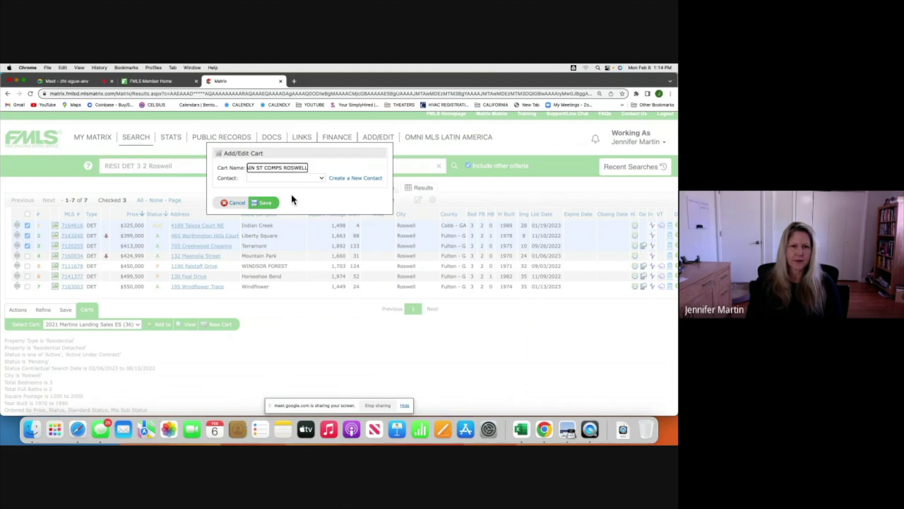
{"action": "left_click", "coordinate": [266, 203]}
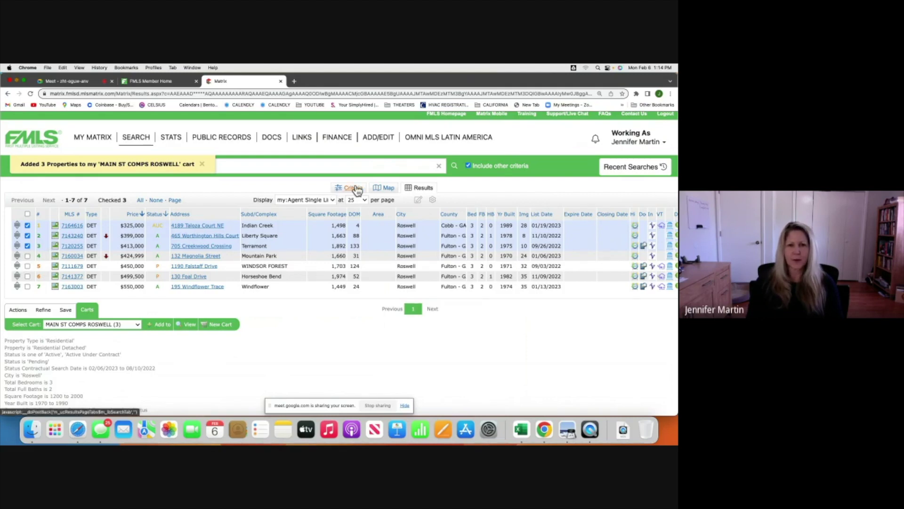
{"action": "left_click", "coordinate": [27, 214]}
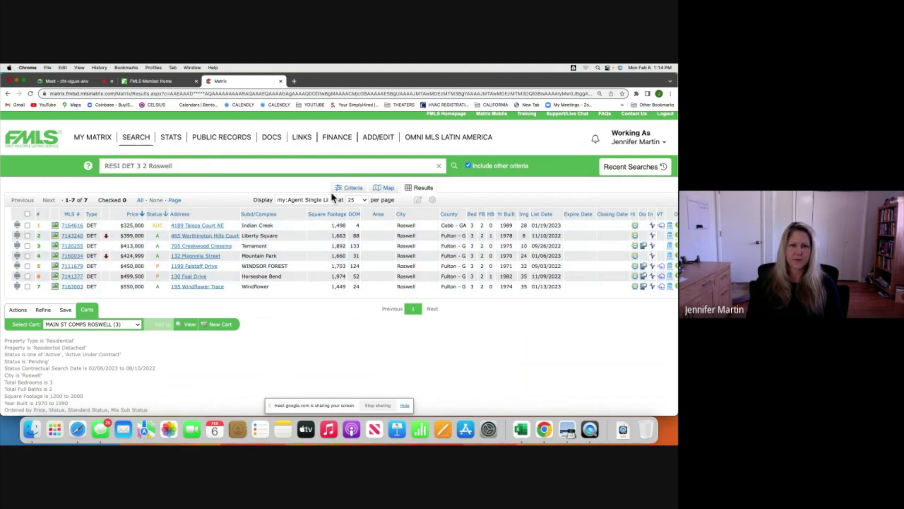
{"action": "left_click", "coordinate": [351, 187]}
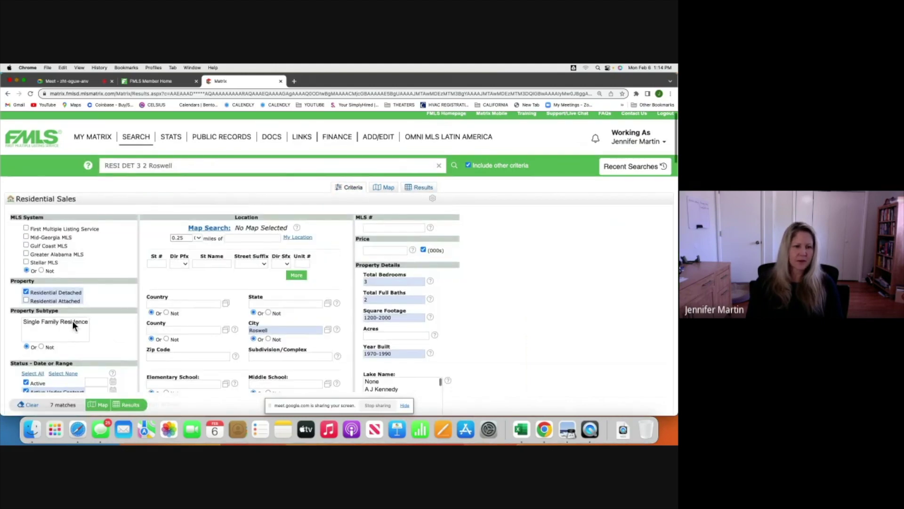
Set Status to Closed (0-90) only, dropping Active, Active Under Contract and Pending.
{"action": "scroll", "coordinate": [72, 321], "scroll_direction": "down", "scroll_amount": 3}
{"action": "left_click", "coordinate": [26, 284]}
{"action": "left_click", "coordinate": [26, 293]}
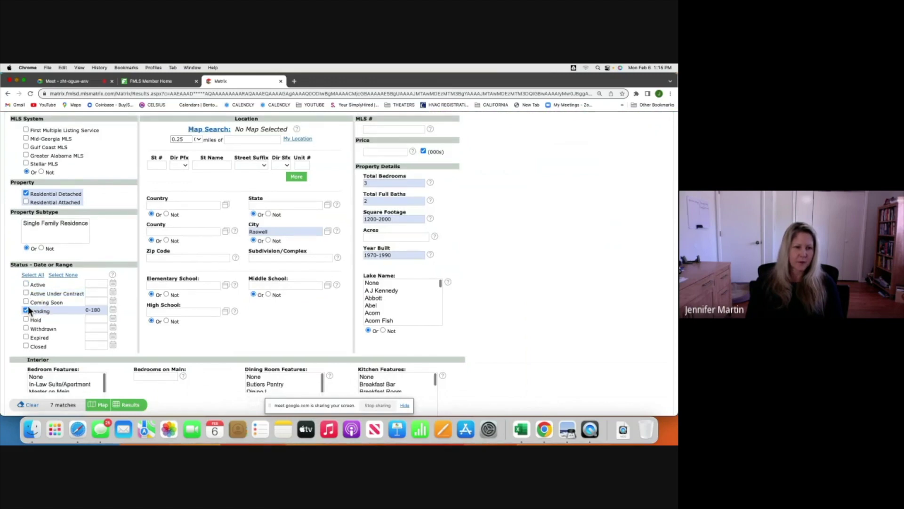
{"action": "left_click", "coordinate": [25, 310]}
{"action": "left_click", "coordinate": [26, 346]}
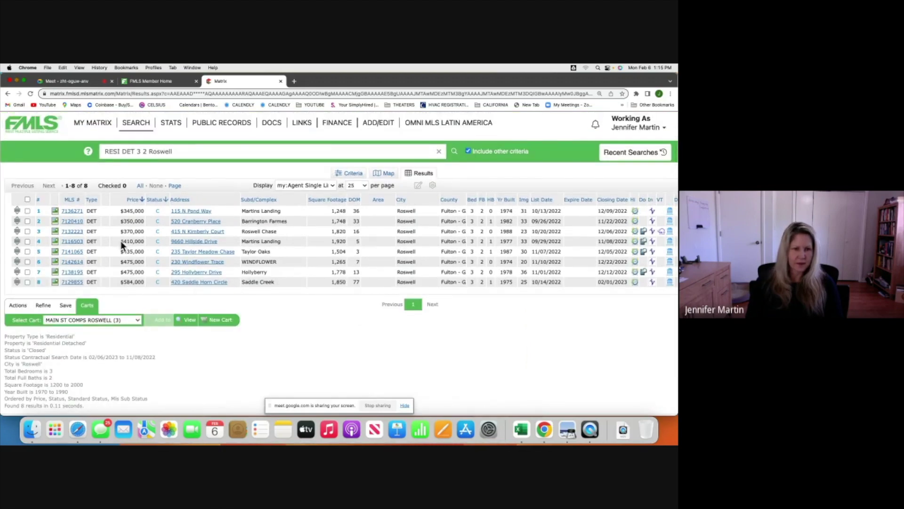
{"action": "left_click", "coordinate": [132, 201]}
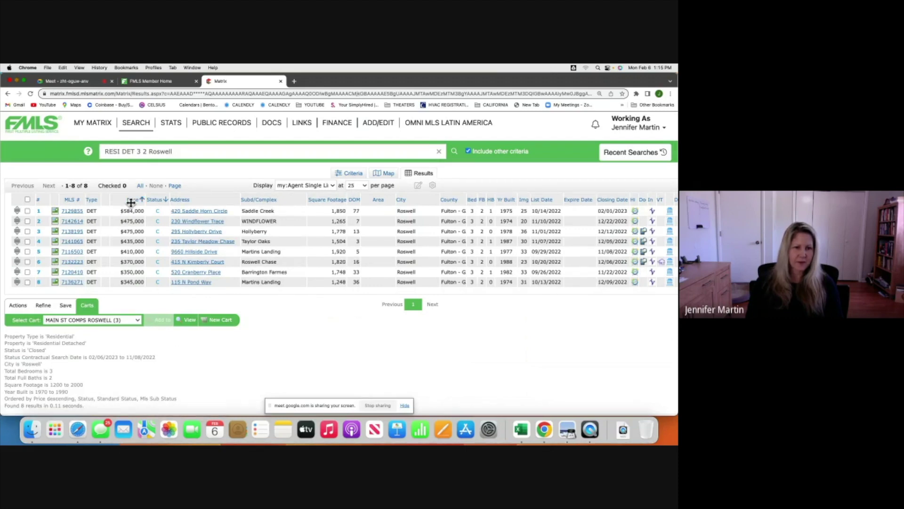
{"action": "left_click", "coordinate": [134, 201]}
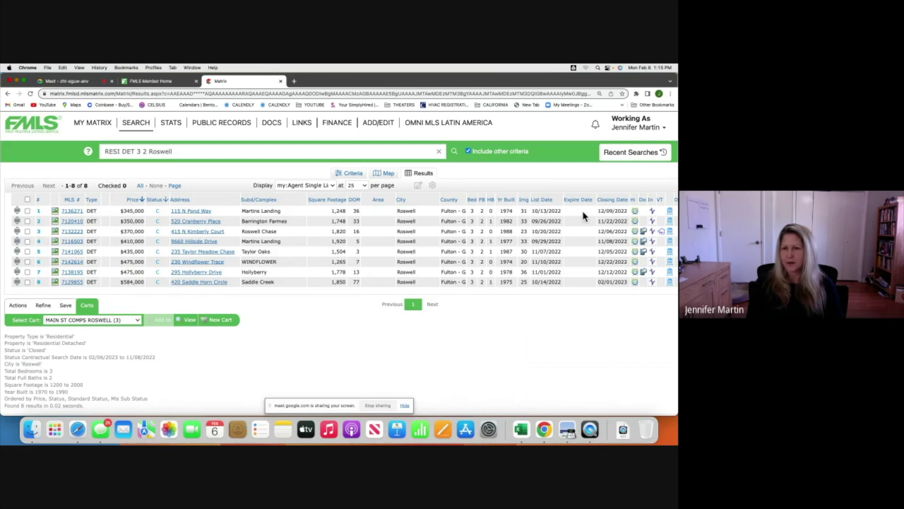
{"action": "left_click", "coordinate": [68, 213]}
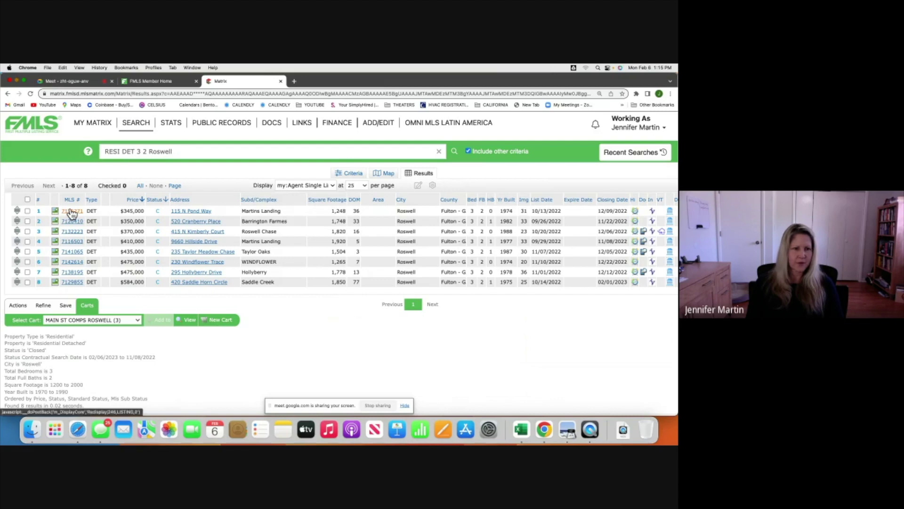
{"action": "scroll", "coordinate": [70, 208], "scroll_direction": "down", "scroll_amount": 1}
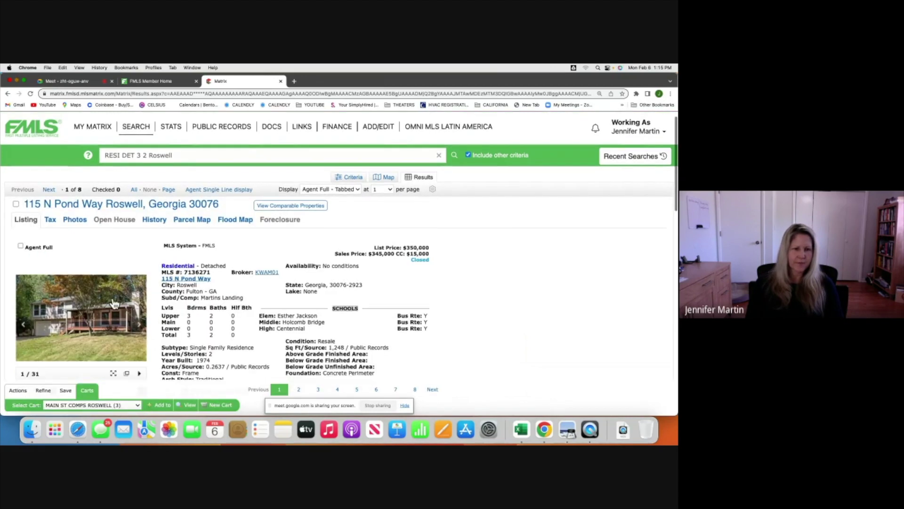
{"action": "left_click", "coordinate": [114, 305]}
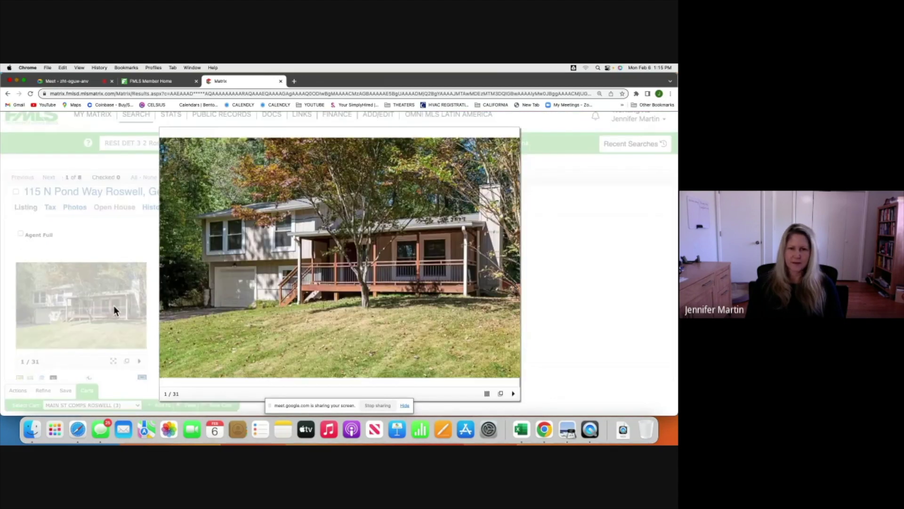
{"action": "left_click", "coordinate": [512, 265]}
{"action": "left_click", "coordinate": [512, 265]}
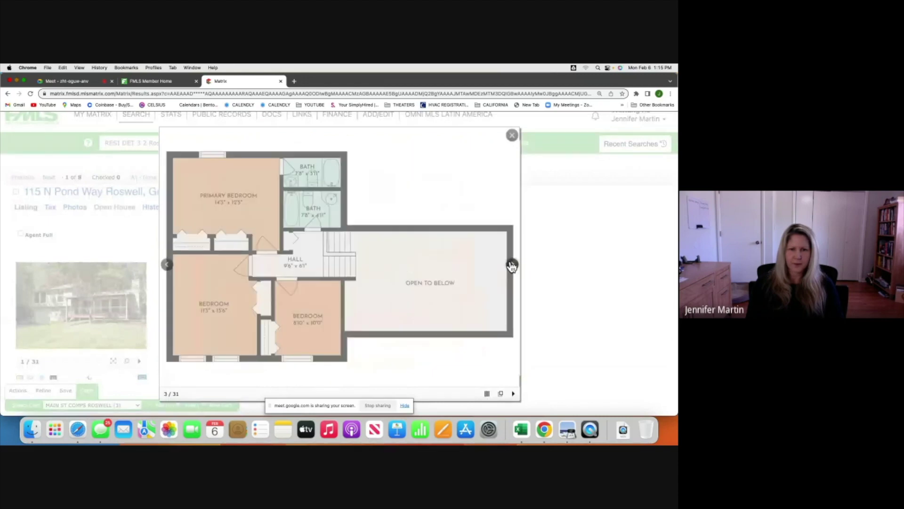
{"action": "left_click", "coordinate": [511, 264]}
{"action": "left_click", "coordinate": [512, 265]}
{"action": "left_click", "coordinate": [512, 265]}
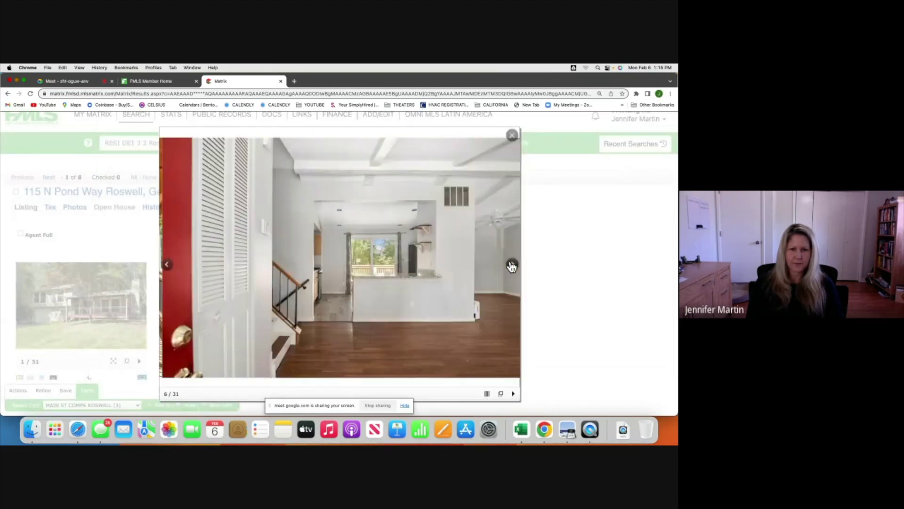
{"action": "left_click", "coordinate": [512, 265]}
{"action": "left_click", "coordinate": [512, 265]}
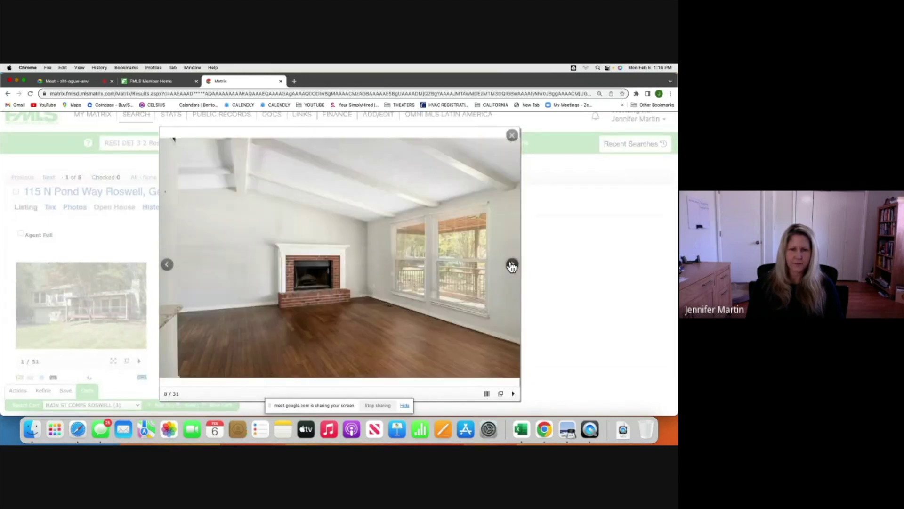
{"action": "left_click", "coordinate": [512, 265]}
{"action": "left_click", "coordinate": [512, 265]}
{"action": "left_click", "coordinate": [512, 265]}
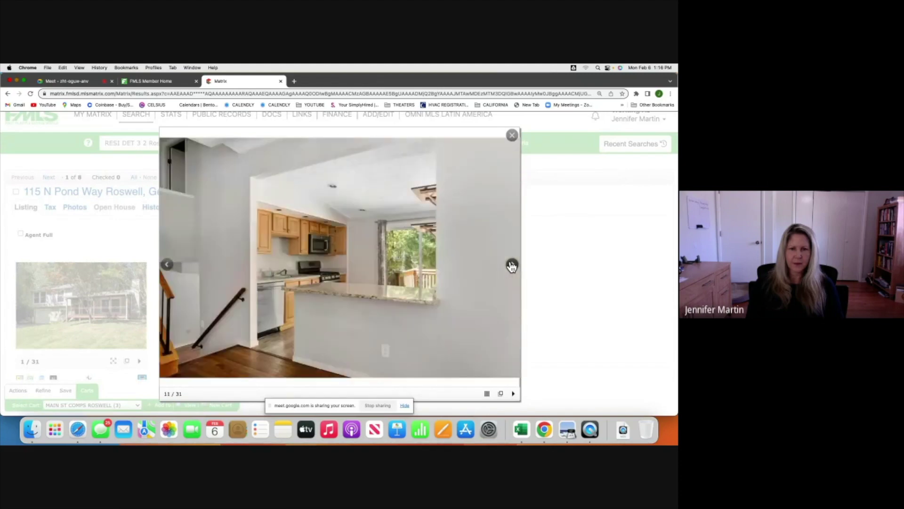
{"action": "left_click", "coordinate": [512, 265]}
{"action": "left_click", "coordinate": [512, 265]}
{"action": "left_click", "coordinate": [512, 265]}
{"action": "left_click", "coordinate": [512, 265]}
{"action": "left_click", "coordinate": [512, 265]}
{"action": "left_click", "coordinate": [512, 265]}
{"action": "left_click", "coordinate": [512, 265]}
{"action": "left_click", "coordinate": [512, 265]}
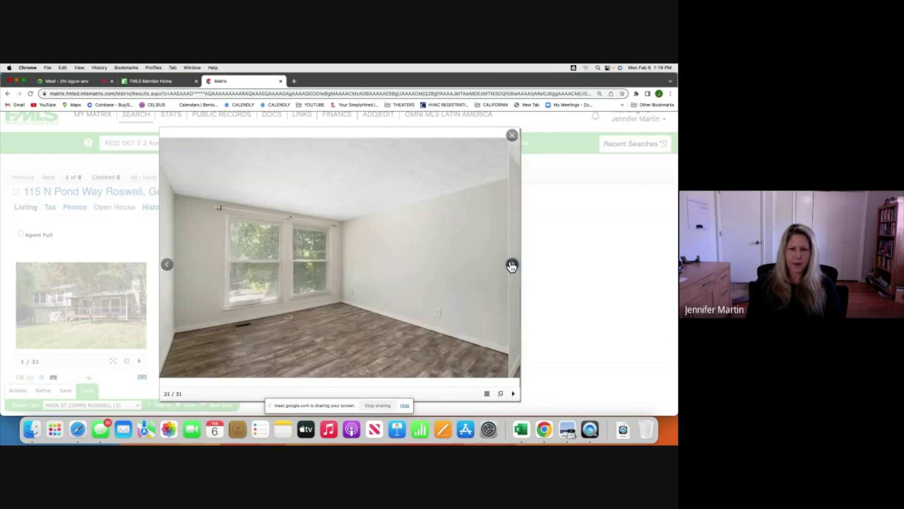
{"action": "left_click", "coordinate": [512, 265]}
{"action": "left_click", "coordinate": [512, 265]}
{"action": "left_click", "coordinate": [512, 265]}
{"action": "left_click", "coordinate": [512, 265]}
{"action": "left_click", "coordinate": [512, 265]}
{"action": "left_click", "coordinate": [512, 265]}
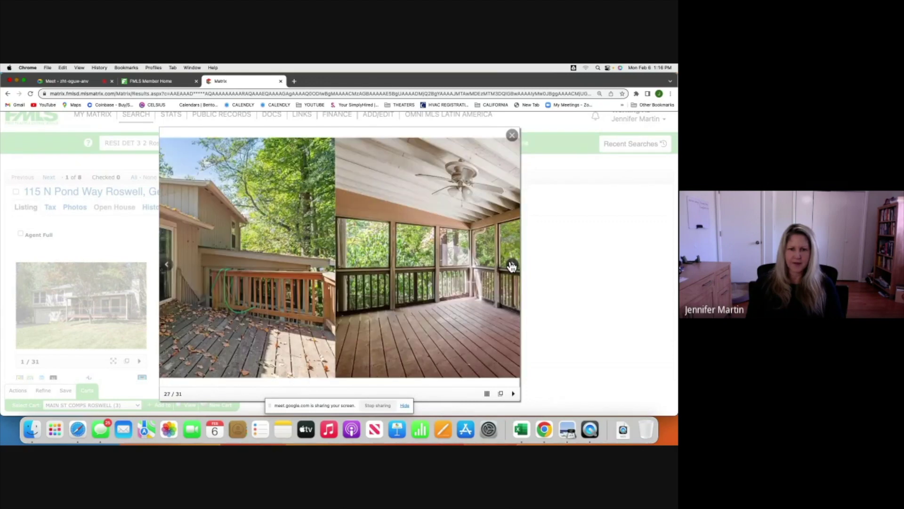
{"action": "left_click", "coordinate": [515, 134]}
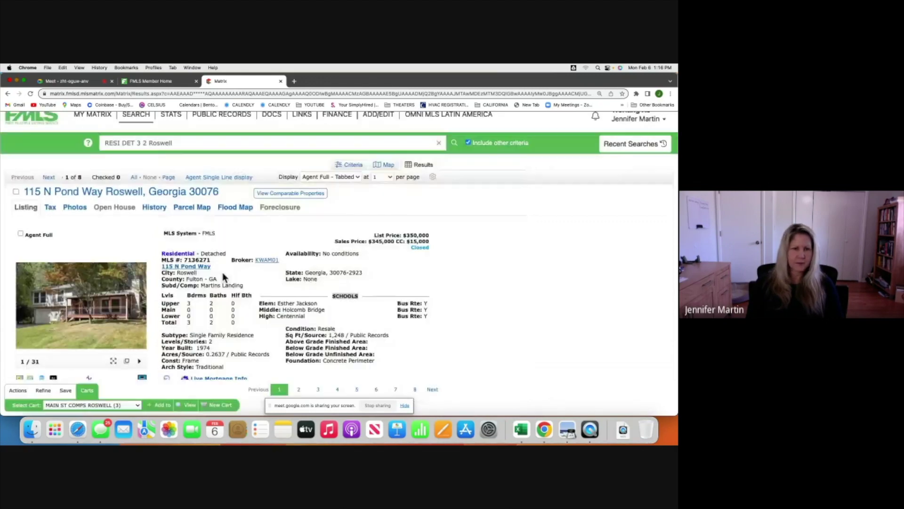
{"action": "left_click", "coordinate": [16, 192]}
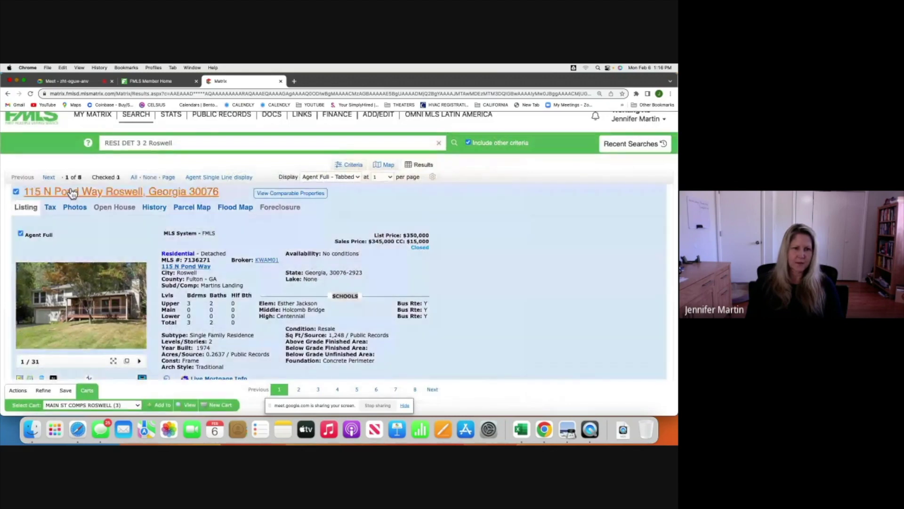
{"action": "left_click", "coordinate": [215, 177]}
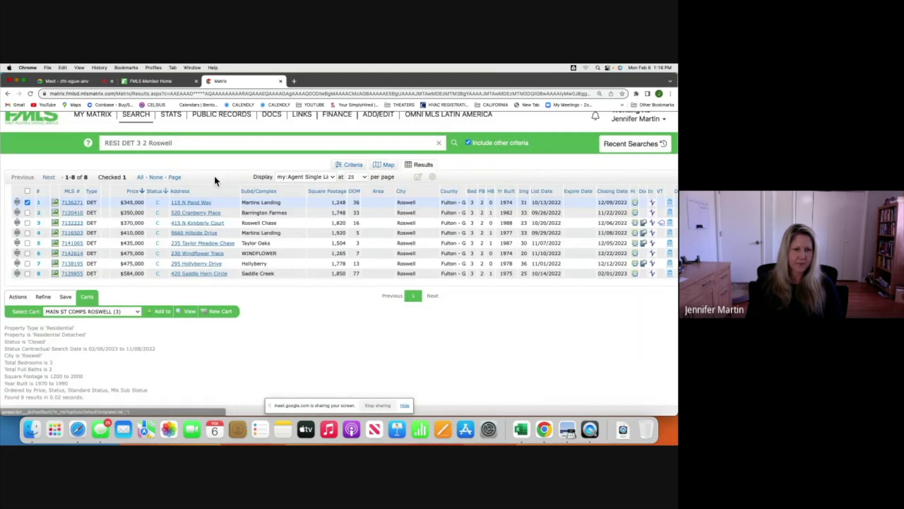
{"action": "left_click", "coordinate": [71, 221]}
{"action": "mouse_move", "coordinate": [84, 342]}
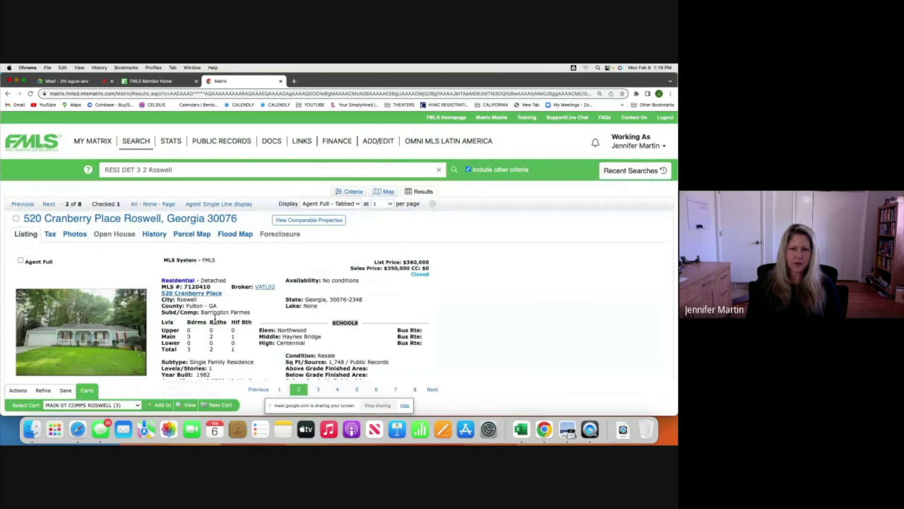
{"action": "scroll", "coordinate": [403, 267], "scroll_direction": "down", "scroll_amount": 2}
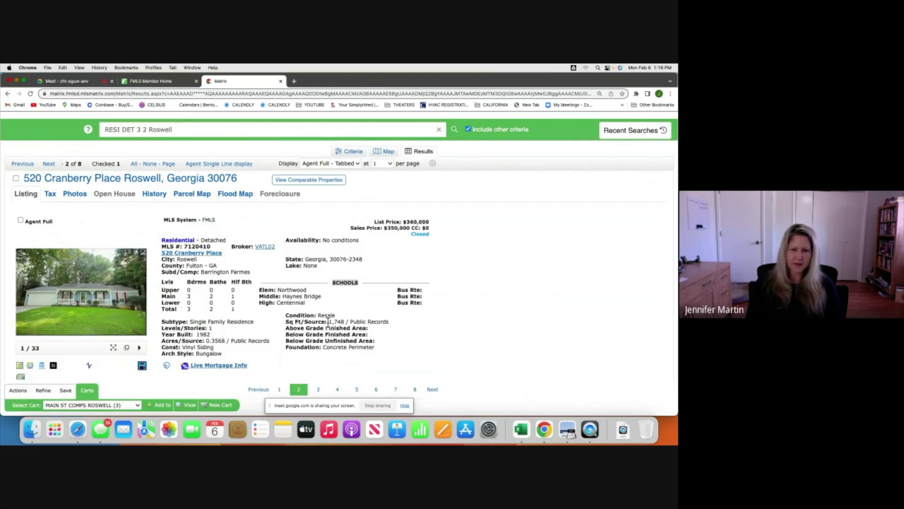
{"action": "left_click", "coordinate": [73, 293]}
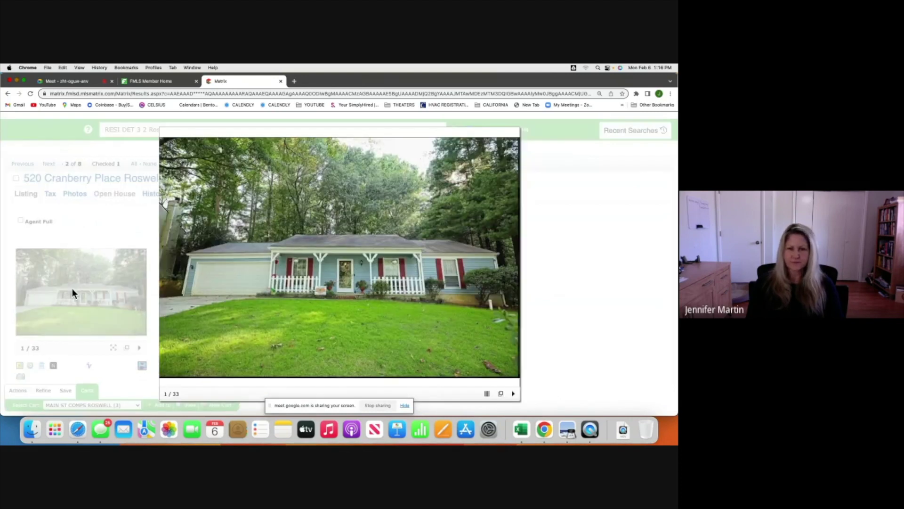
{"action": "left_click", "coordinate": [513, 267]}
{"action": "left_click", "coordinate": [513, 266]}
{"action": "left_click", "coordinate": [513, 267]}
{"action": "left_click", "coordinate": [513, 267]}
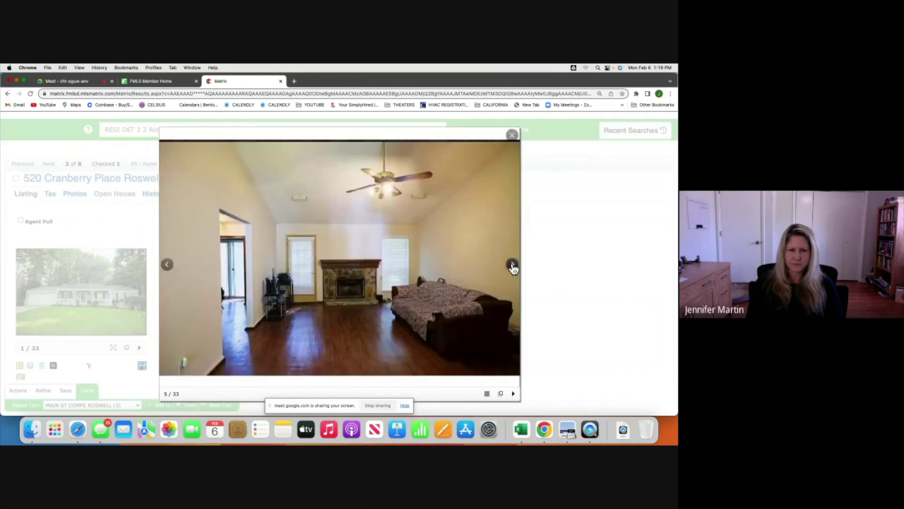
{"action": "left_click", "coordinate": [513, 267]}
{"action": "left_click", "coordinate": [513, 266]}
{"action": "left_click", "coordinate": [513, 266]}
{"action": "left_click", "coordinate": [513, 267]}
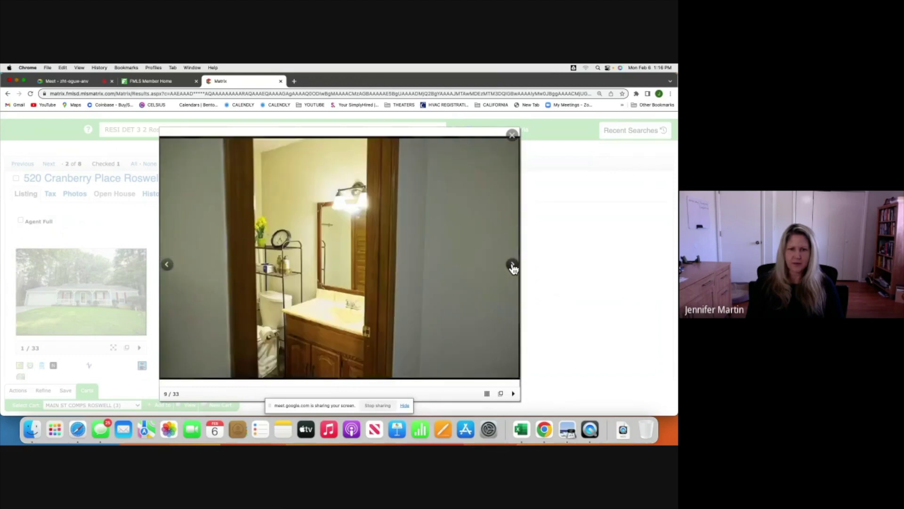
{"action": "left_click", "coordinate": [513, 267]}
{"action": "left_click", "coordinate": [512, 135]}
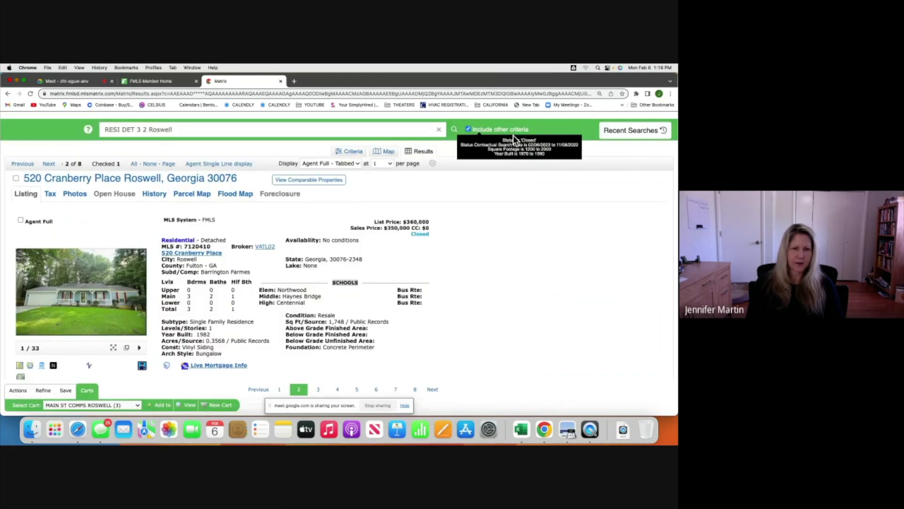
{"action": "left_click", "coordinate": [219, 164]}
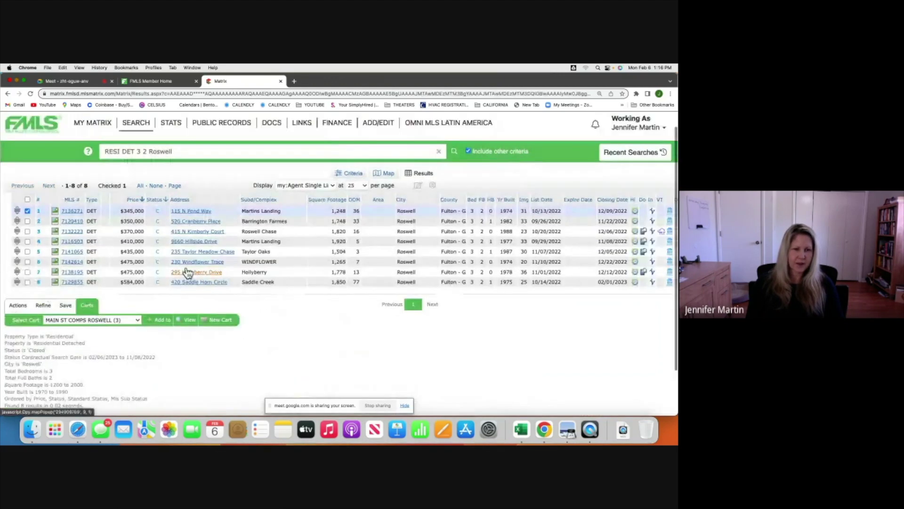
{"action": "left_click", "coordinate": [28, 221]}
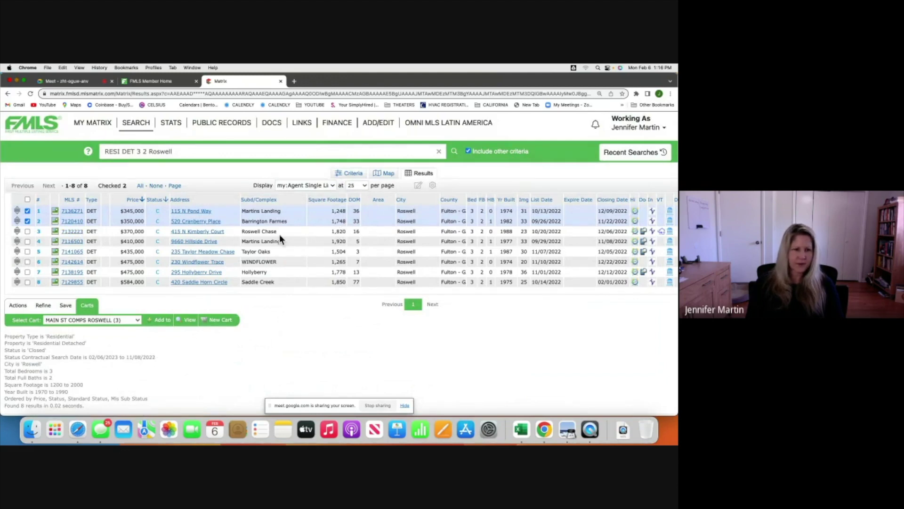
{"action": "left_click", "coordinate": [72, 232]}
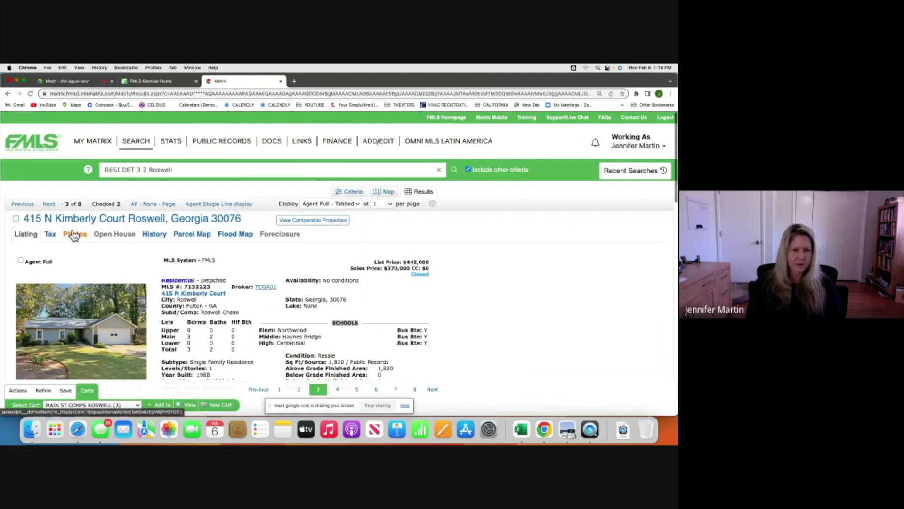
{"action": "left_click", "coordinate": [74, 234]}
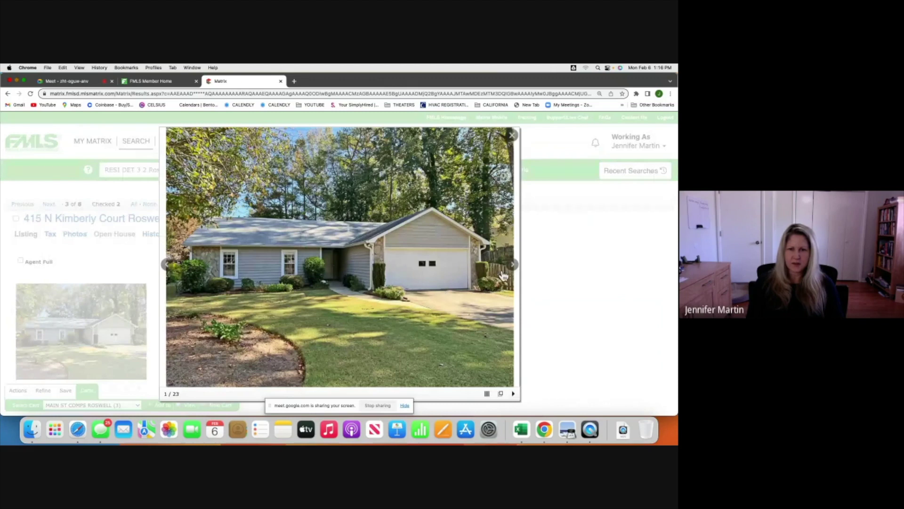
{"action": "left_click", "coordinate": [16, 218]}
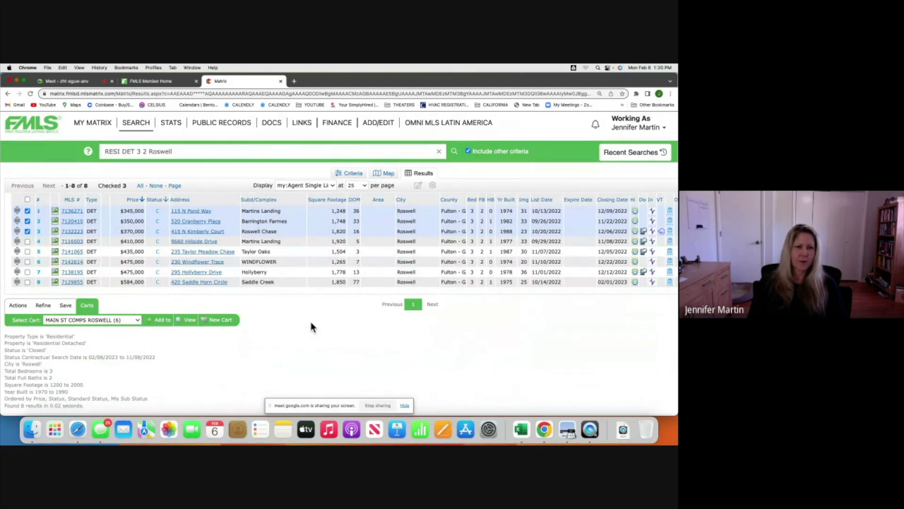
From the Dashboard's My Carts, open MAIN ST COMPS ROSWELL (6) to list its six listings.
{"action": "mouse_move", "coordinate": [92, 125]}
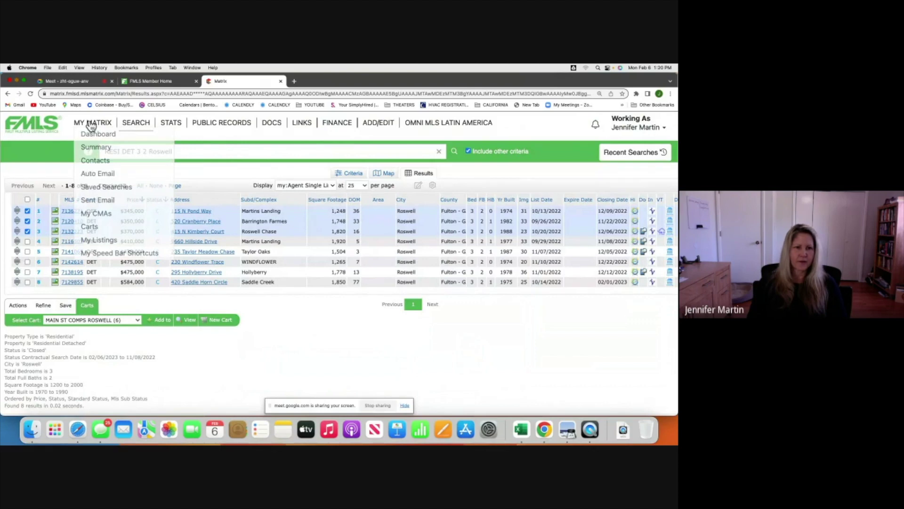
{"action": "left_click", "coordinate": [91, 134]}
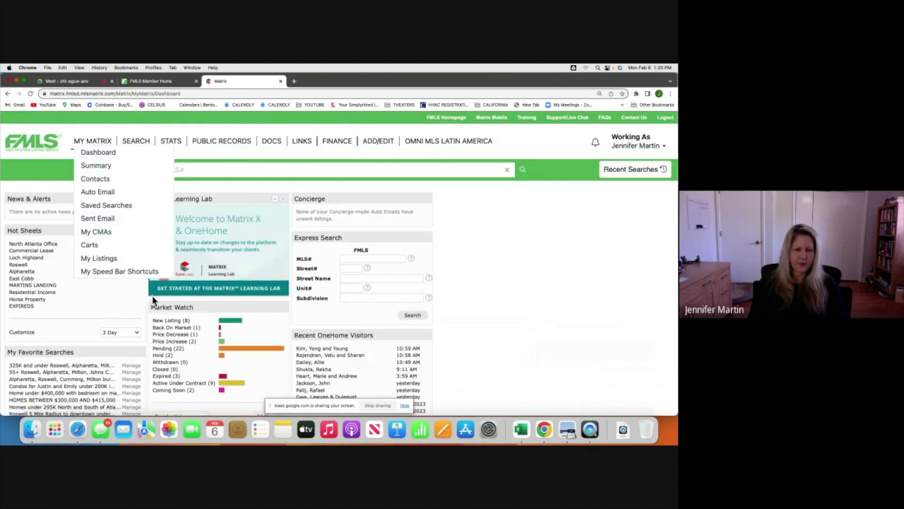
{"action": "scroll", "coordinate": [151, 295], "scroll_direction": "down", "scroll_amount": 1}
{"action": "scroll", "coordinate": [152, 295], "scroll_direction": "down", "scroll_amount": 3}
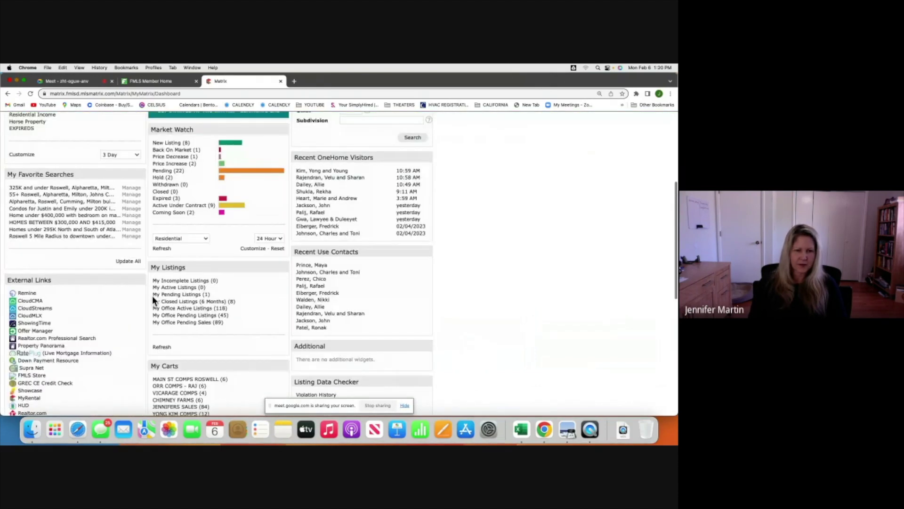
{"action": "scroll", "coordinate": [152, 295], "scroll_direction": "down", "scroll_amount": 1}
{"action": "scroll", "coordinate": [152, 296], "scroll_direction": "down", "scroll_amount": 1}
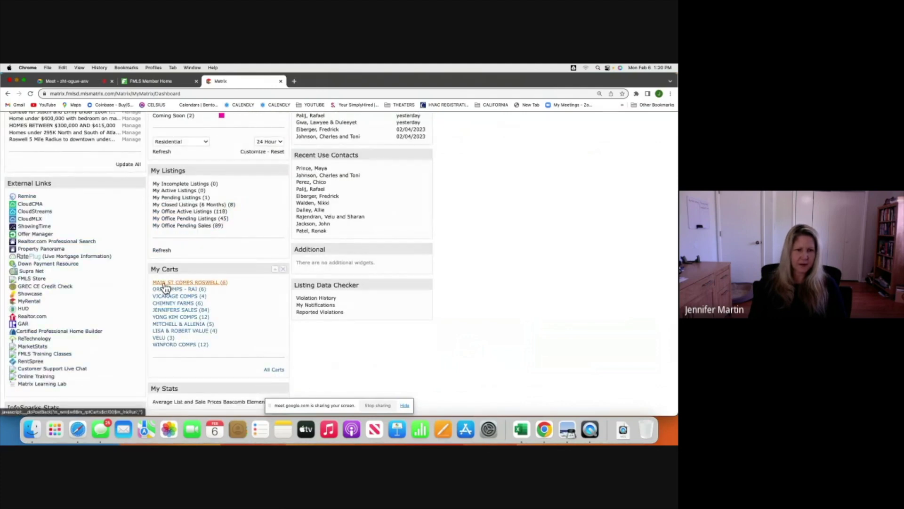
{"action": "left_click", "coordinate": [209, 283]}
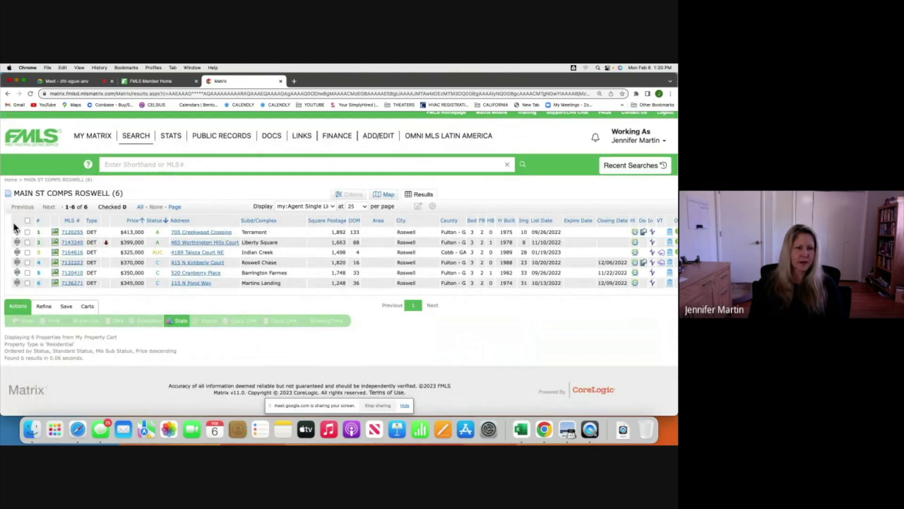
Select all six cart listings and print them as a Quick CMA 8.4 PDF.
{"action": "left_click", "coordinate": [27, 221]}
{"action": "left_click", "coordinate": [52, 321]}
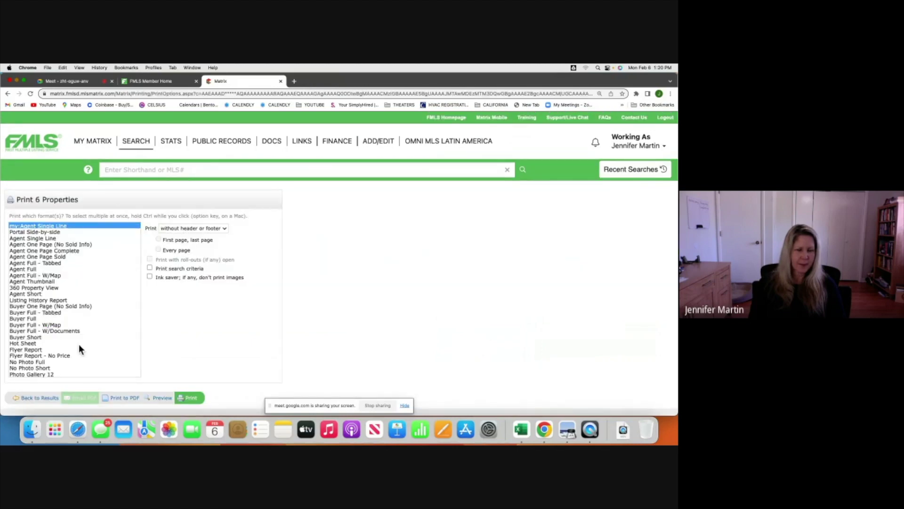
{"action": "scroll", "coordinate": [78, 344], "scroll_direction": "down", "scroll_amount": 3}
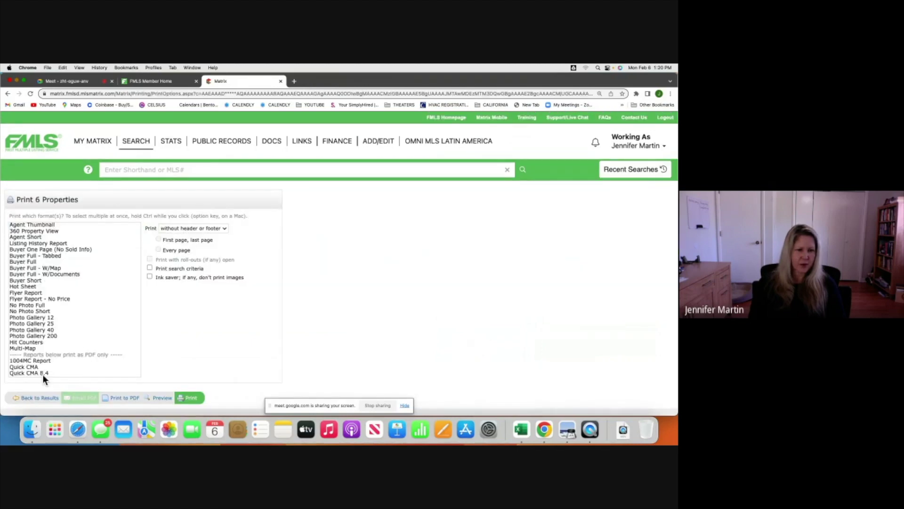
{"action": "left_click", "coordinate": [29, 373]}
{"action": "left_click", "coordinate": [125, 398]}
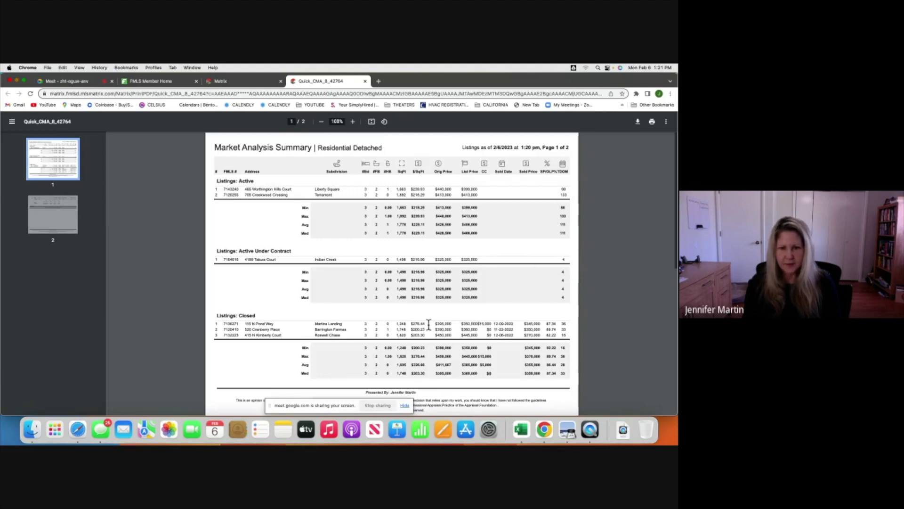
{"action": "scroll", "coordinate": [471, 326], "scroll_direction": "down", "scroll_amount": 2}
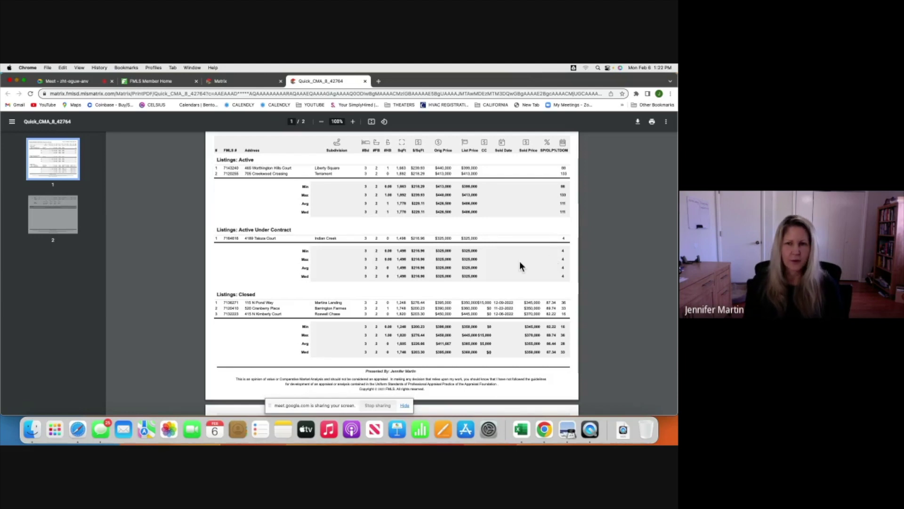
{"action": "scroll", "coordinate": [282, 296], "scroll_direction": "down", "scroll_amount": 5}
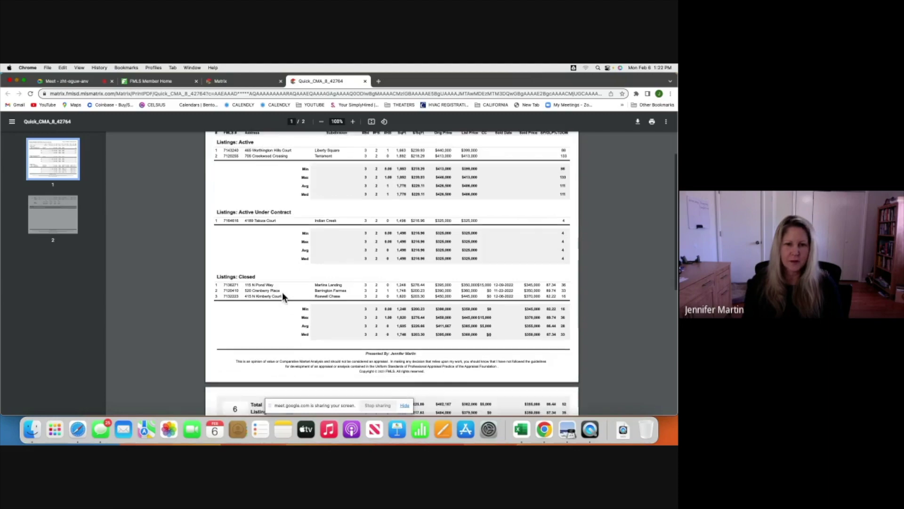
{"action": "scroll", "coordinate": [283, 296], "scroll_direction": "up", "scroll_amount": 10}
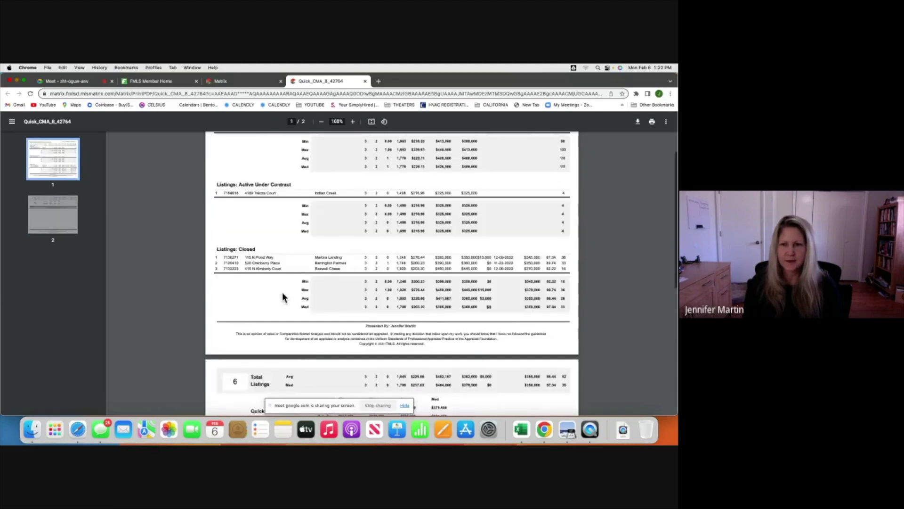